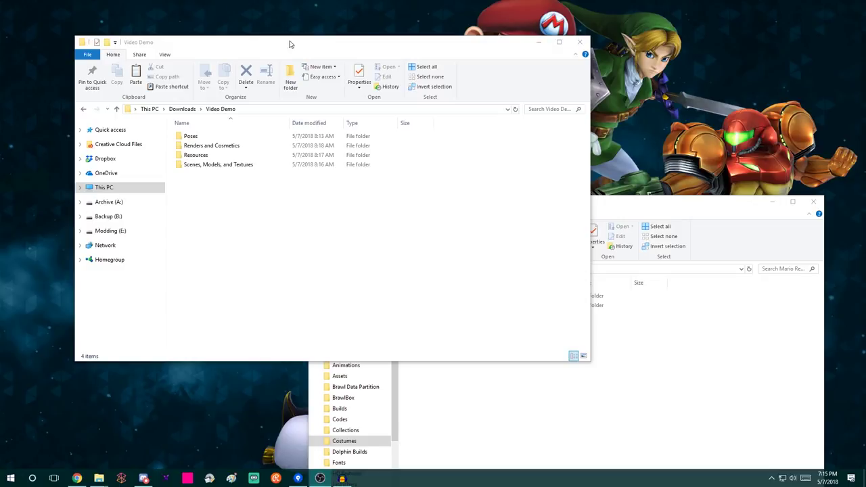
- Place the Video Demo window top-left and the Mario Recolors by Moe window beside it
drag(320, 47, 283, 39)
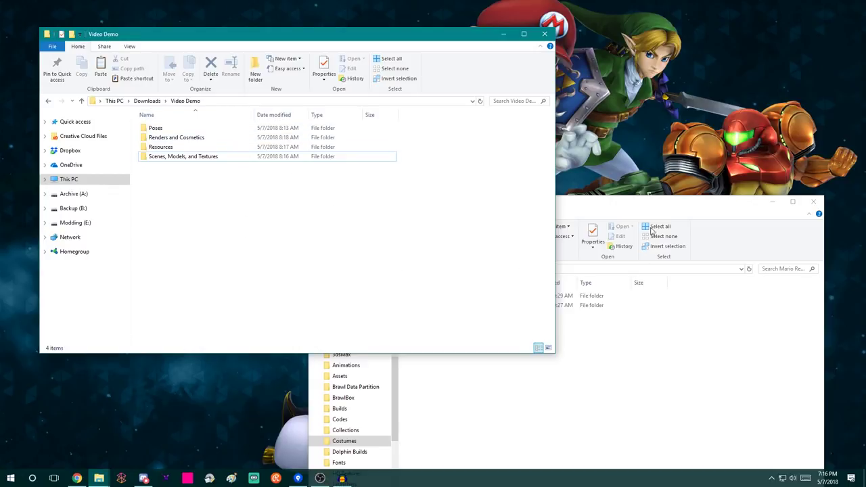
drag(629, 203, 610, 113)
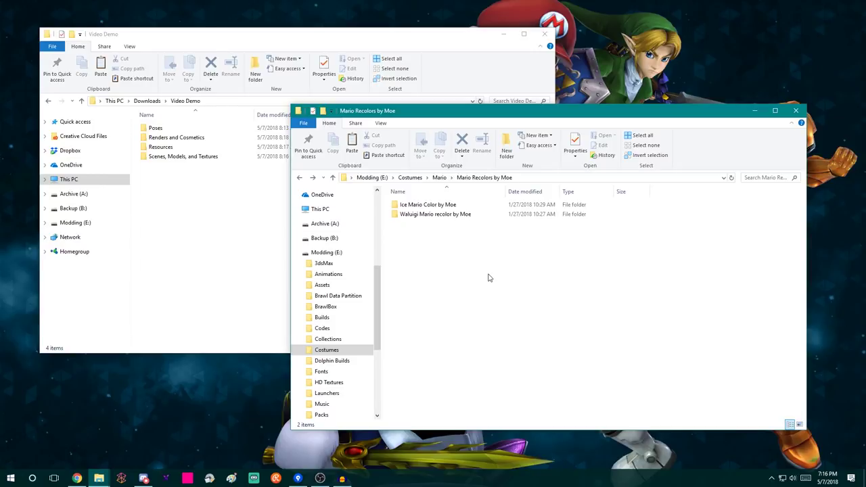
- Preview Ice Mario Color by Moe's CSP.png, then open FitMario03_PM.pac in BrawlBox
double_click(447, 204)
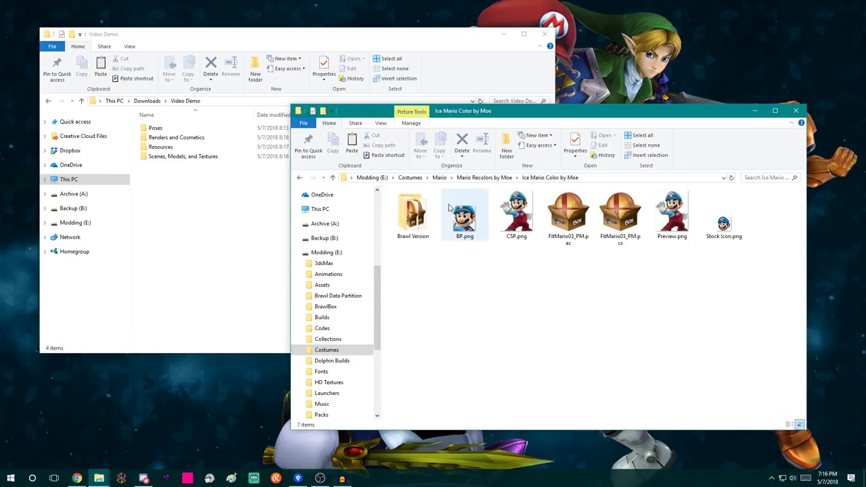
double_click(511, 215)
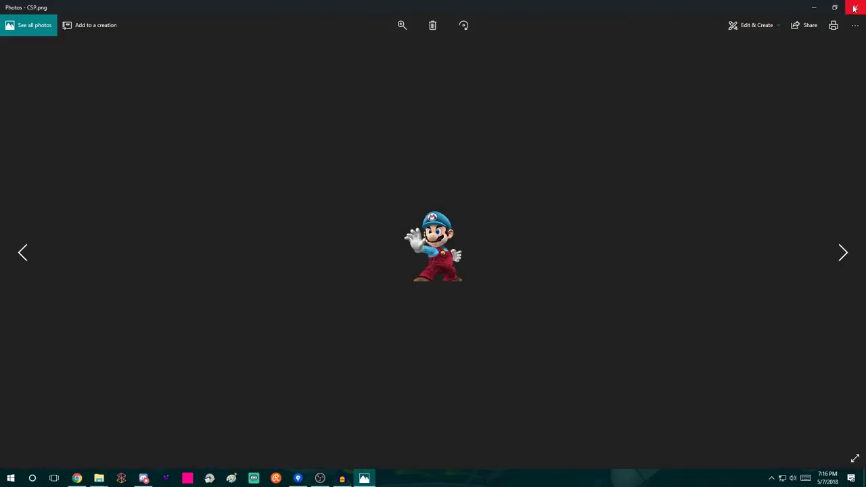
click(854, 8)
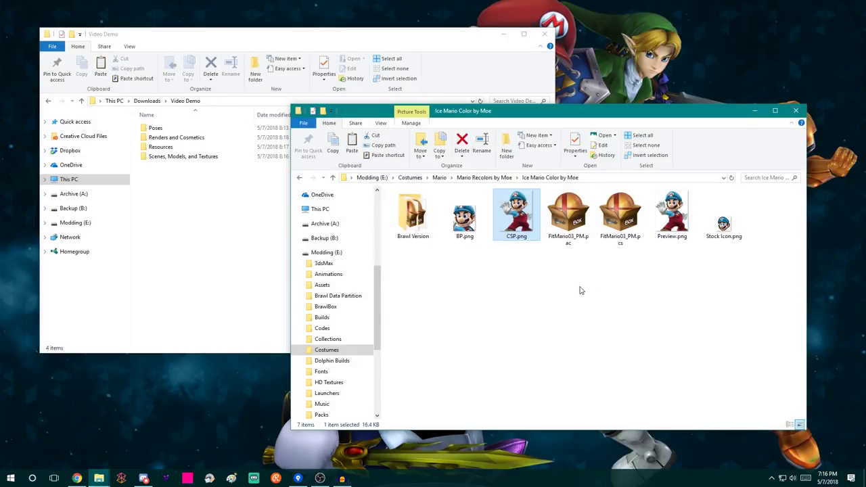
click(552, 212)
double_click(552, 212)
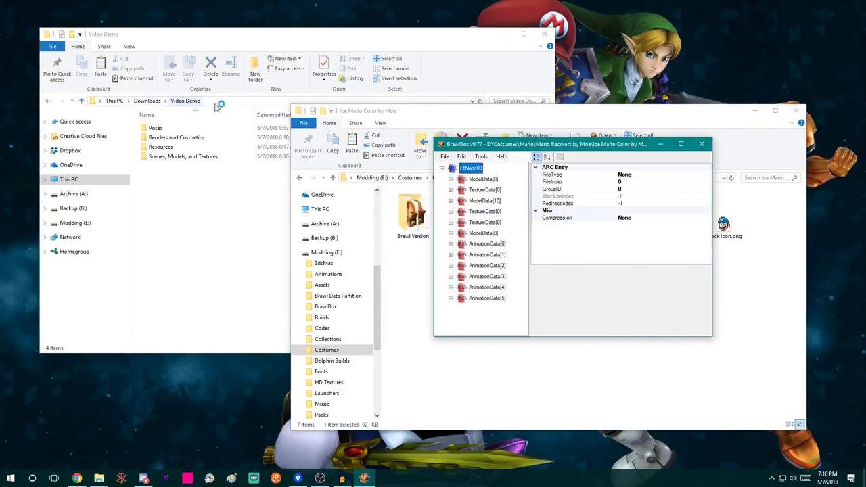
- Bring BrawlBox forward and preview the FitMario03 model under ModelData[0] > 3DModels(NW4R)
click(194, 205)
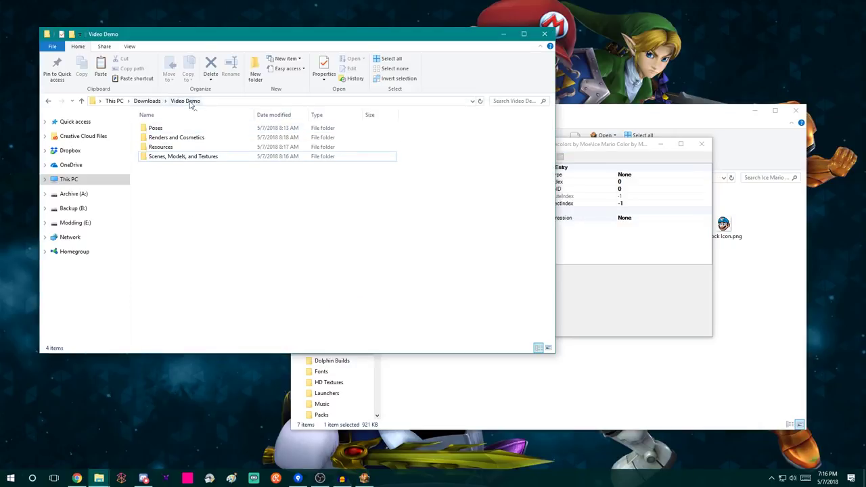
drag(581, 145, 543, 144)
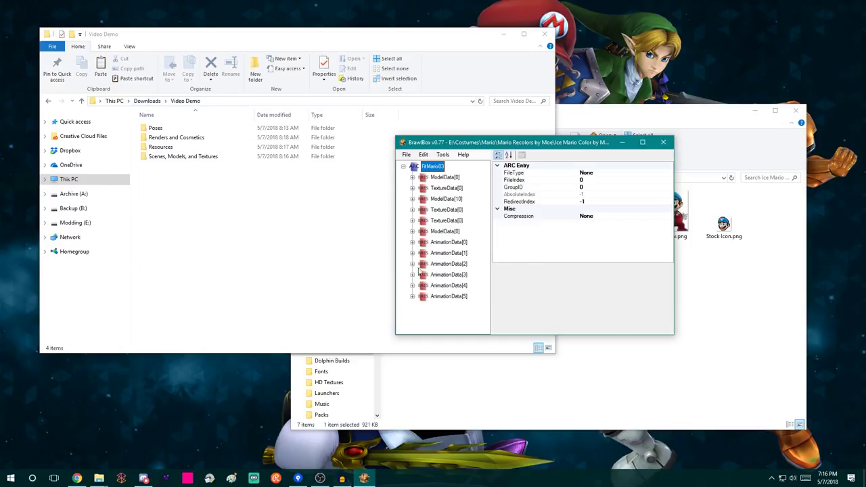
click(413, 177)
click(454, 188)
click(422, 187)
click(458, 198)
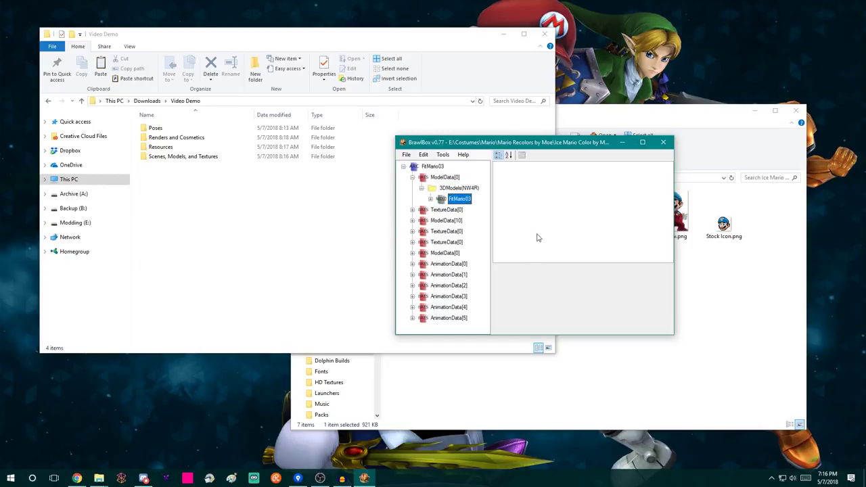
drag(597, 293, 526, 282)
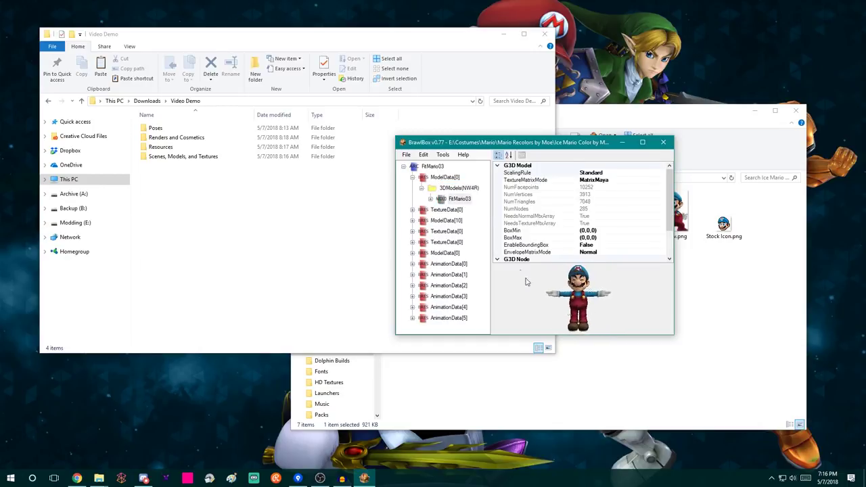
- Browse TextureData[0]'s Textures(NW4R): FitMario_BodyA, FitMario_BodyB and the eye textures
click(446, 209)
click(413, 209)
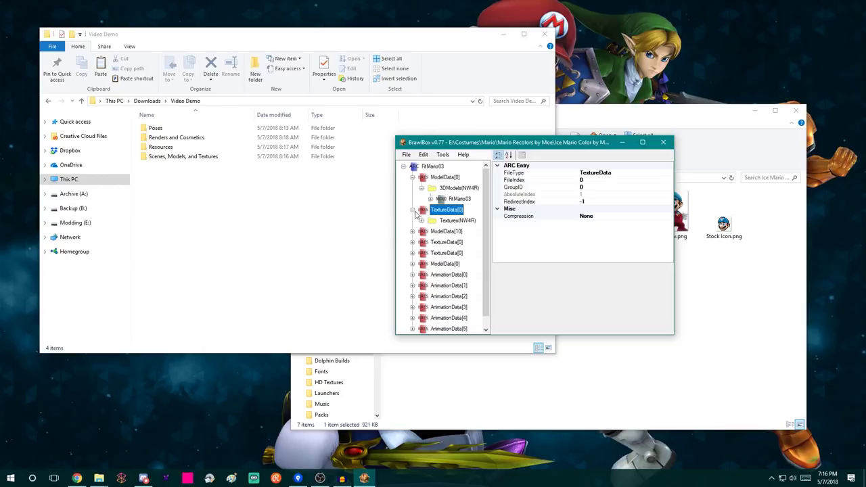
click(422, 221)
click(468, 234)
scroll(468, 236, down, 1)
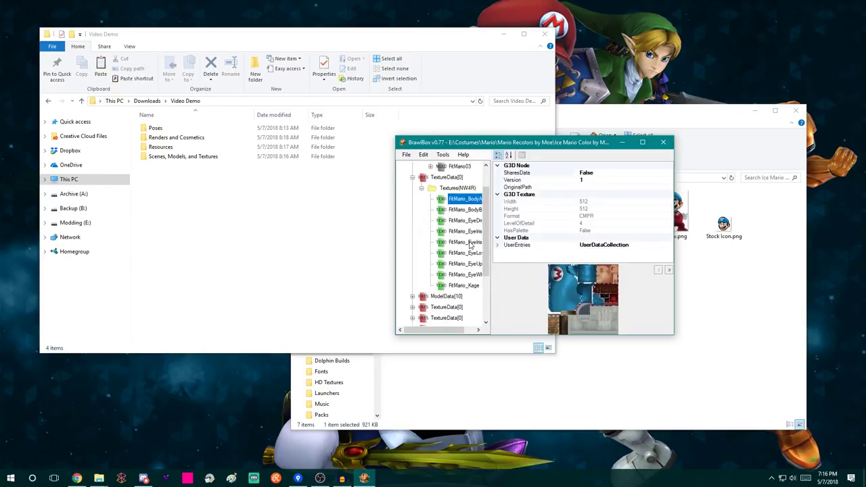
click(462, 211)
click(464, 220)
click(466, 231)
click(466, 199)
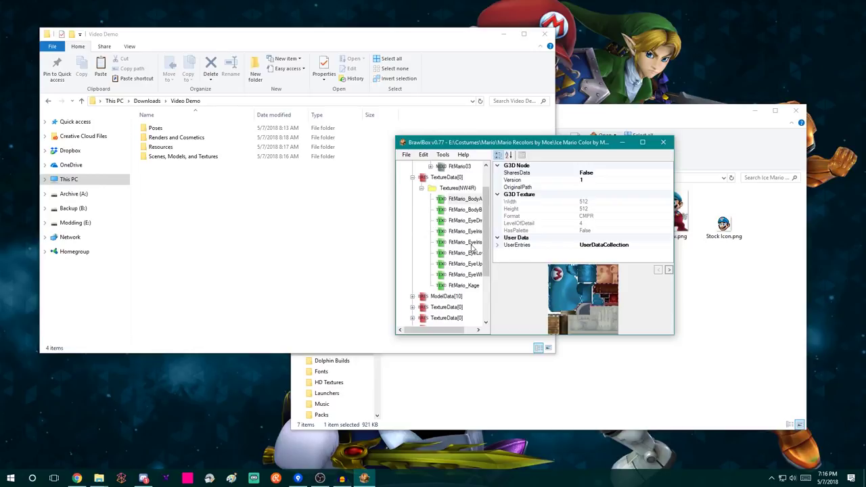
- Collapse Textures(NW4R) and ModelData[0], then bring up the TextureData[0] context menu
scroll(464, 247, up, 1)
click(421, 220)
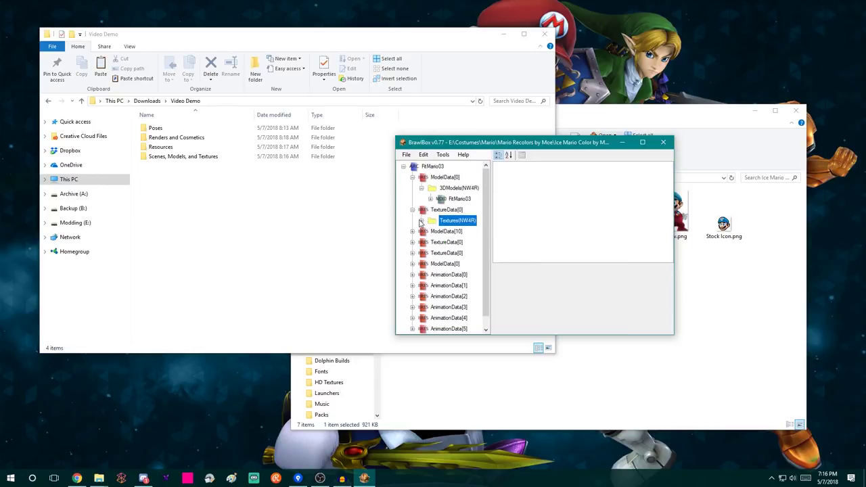
click(412, 177)
right_click(441, 189)
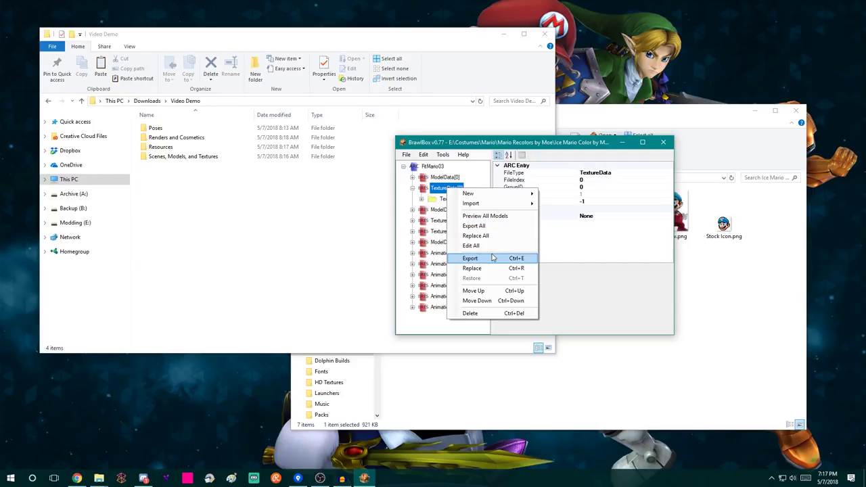
- Choose Export All and browse to Downloads > Video Demo > Scenes, Models, and Textures
click(487, 226)
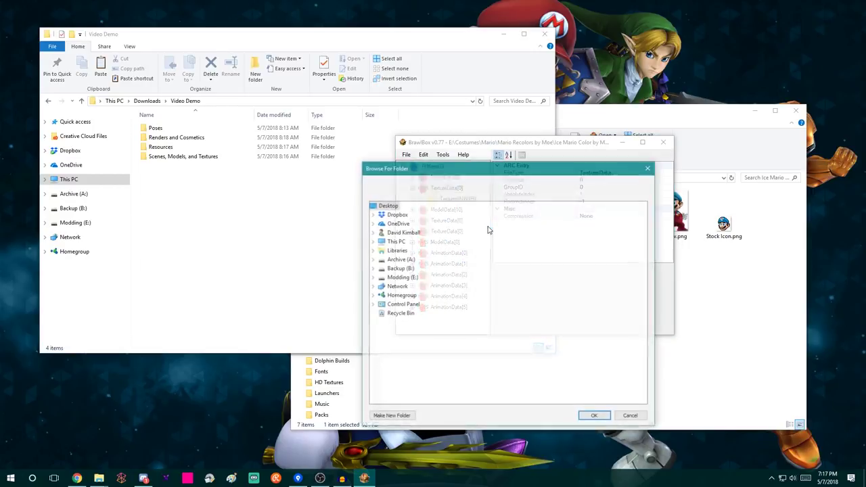
double_click(401, 232)
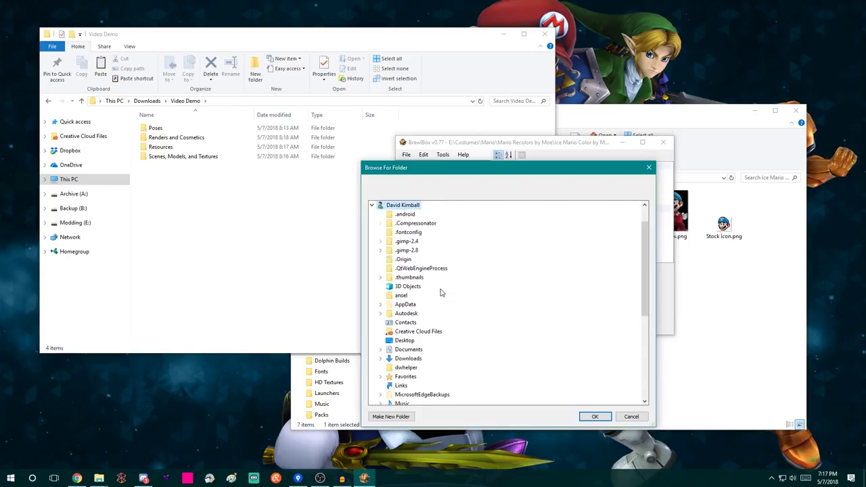
scroll(443, 301, down, 2)
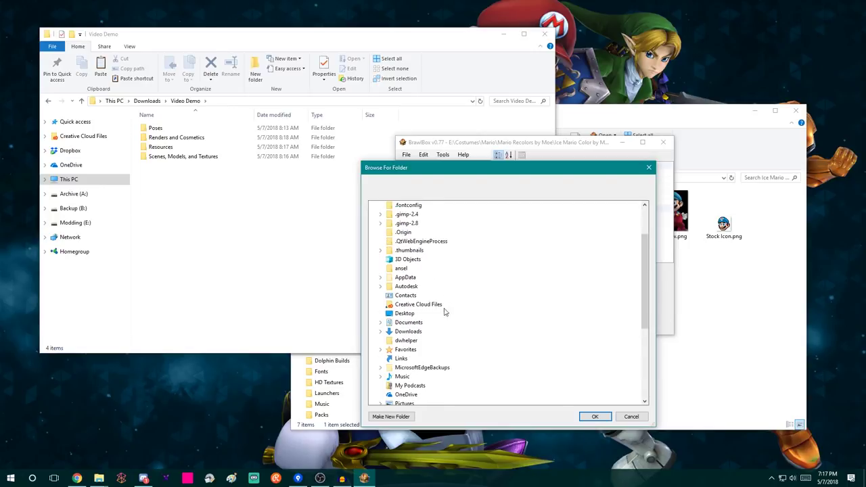
double_click(410, 331)
scroll(518, 299, down, 4)
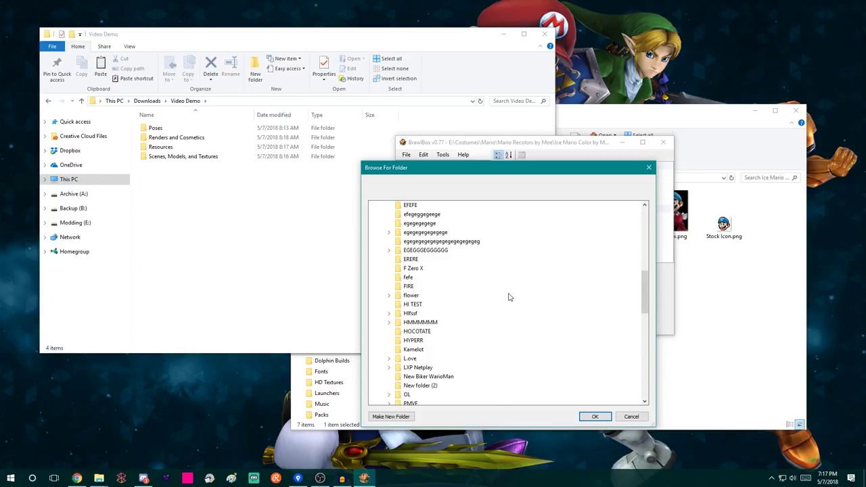
scroll(509, 296, down, 10)
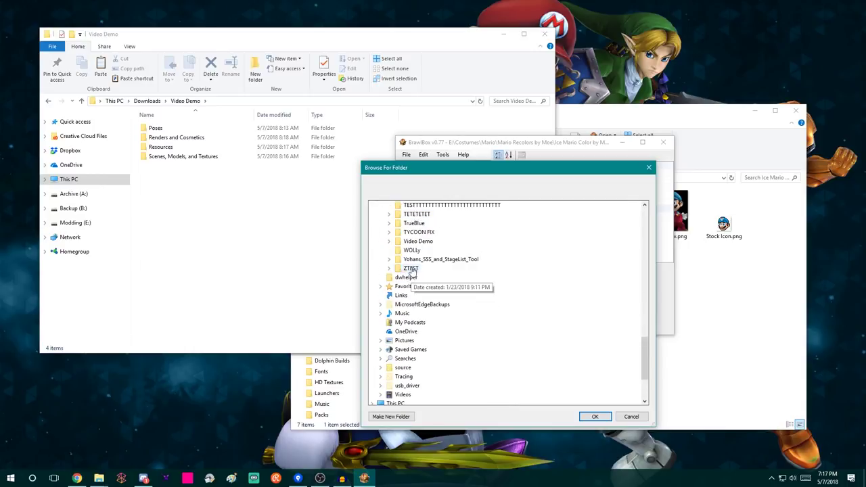
scroll(444, 248, up, 2)
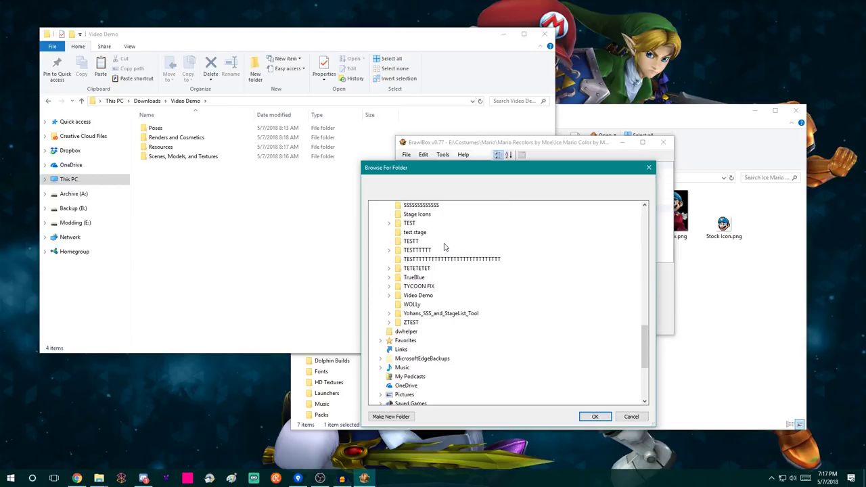
double_click(418, 295)
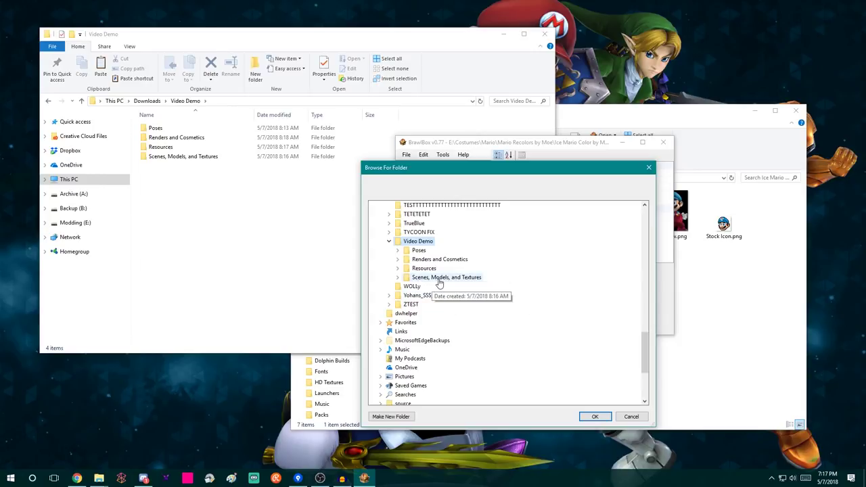
double_click(460, 278)
- Pick Mario > Mario Standard > Model and Textures as destination and confirm the export
scroll(516, 291, up, 3)
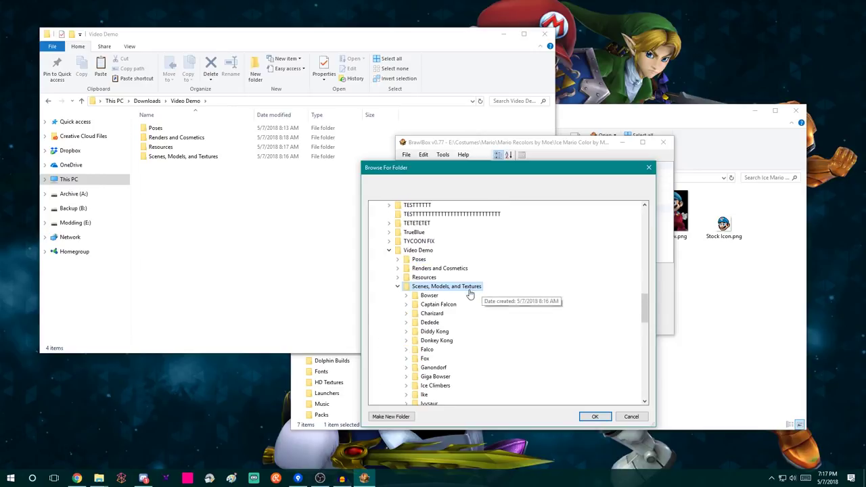
scroll(514, 302, down, 3)
scroll(521, 302, down, 1)
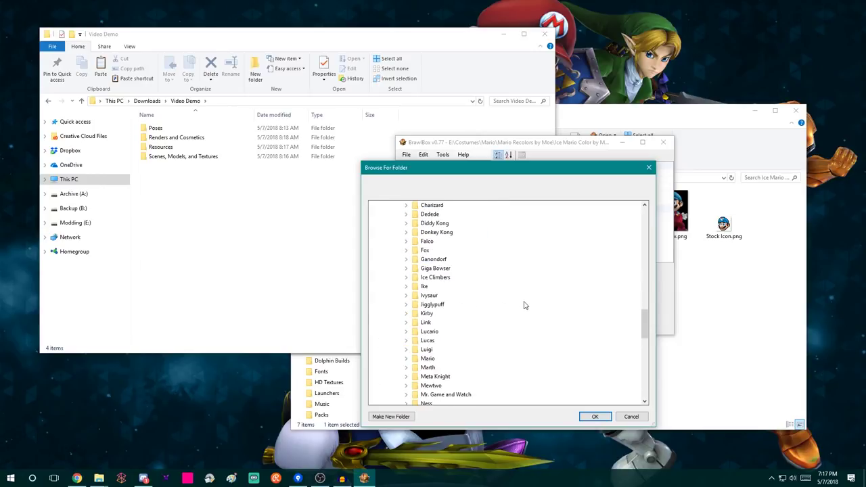
scroll(495, 319, down, 1)
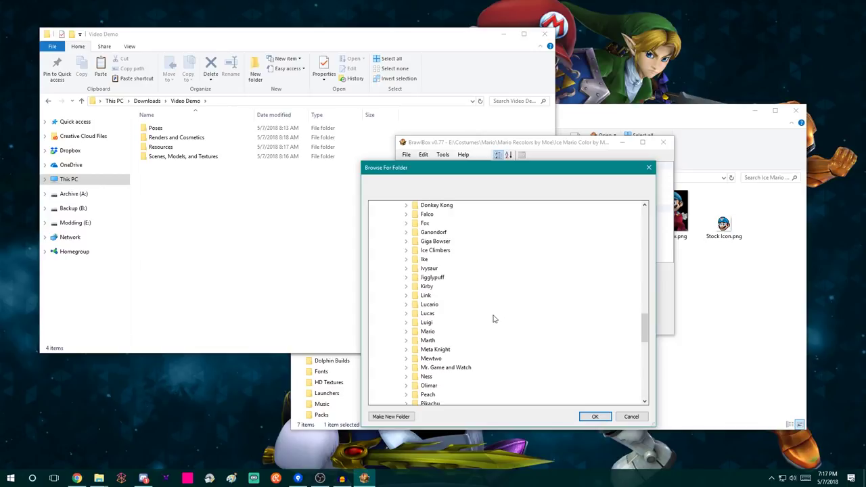
double_click(430, 331)
scroll(528, 284, down, 2)
double_click(457, 295)
scroll(535, 274, up, 3)
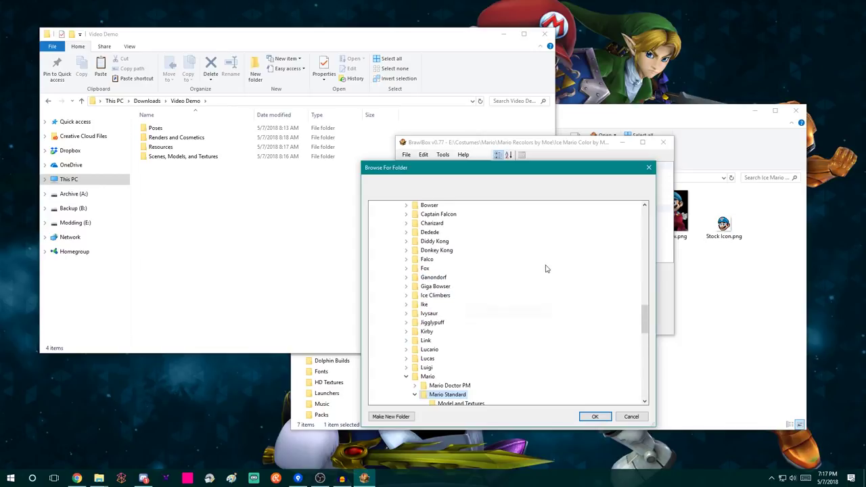
scroll(534, 274, down, 6)
click(470, 242)
scroll(522, 293, up, 2)
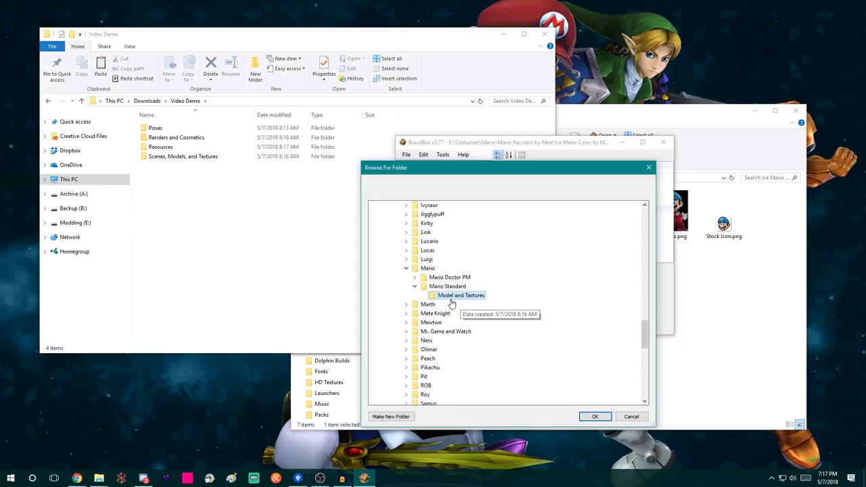
click(594, 416)
click(131, 103)
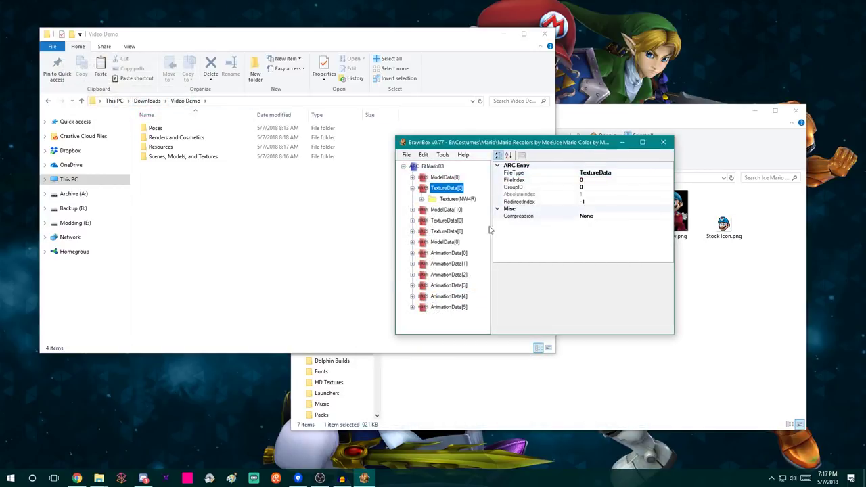
- Go to Scenes, Models, and Textures > Mario > Mario Standard and open Mario_Standard.blend
double_click(207, 160)
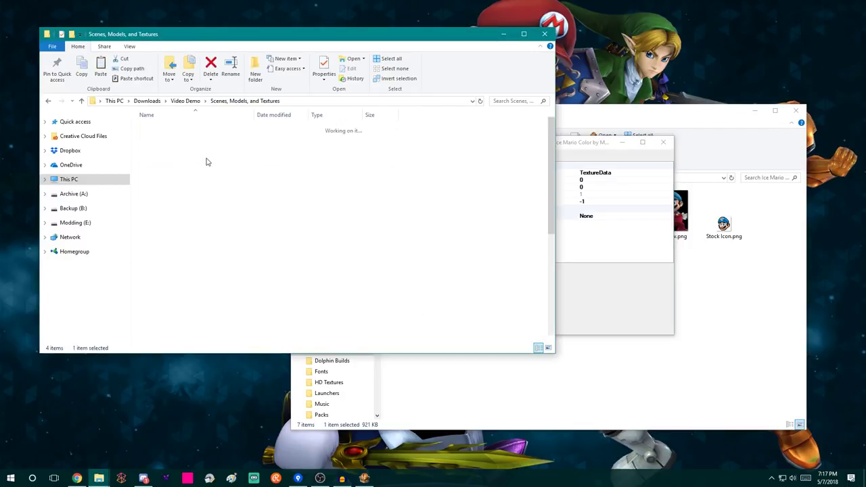
click(207, 184)
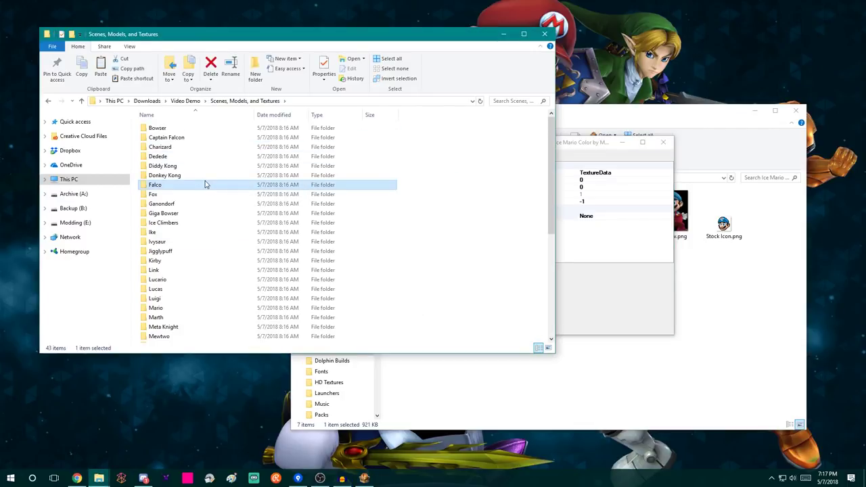
key(m)
key(Return)
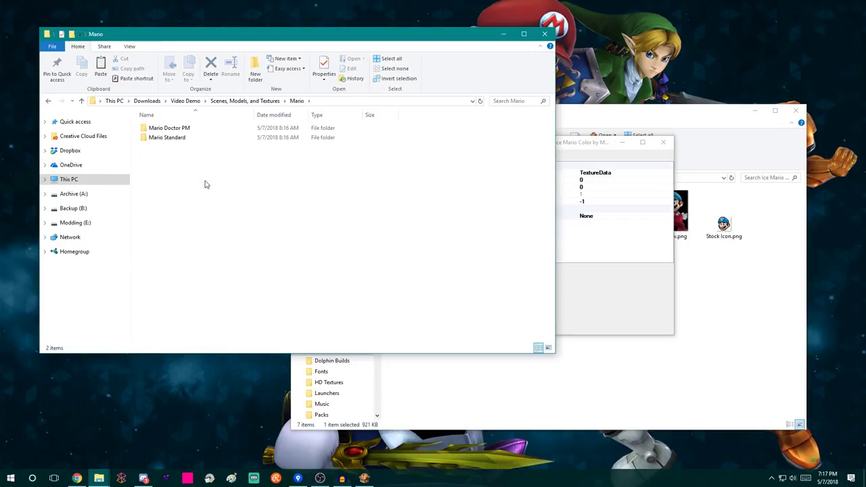
double_click(181, 141)
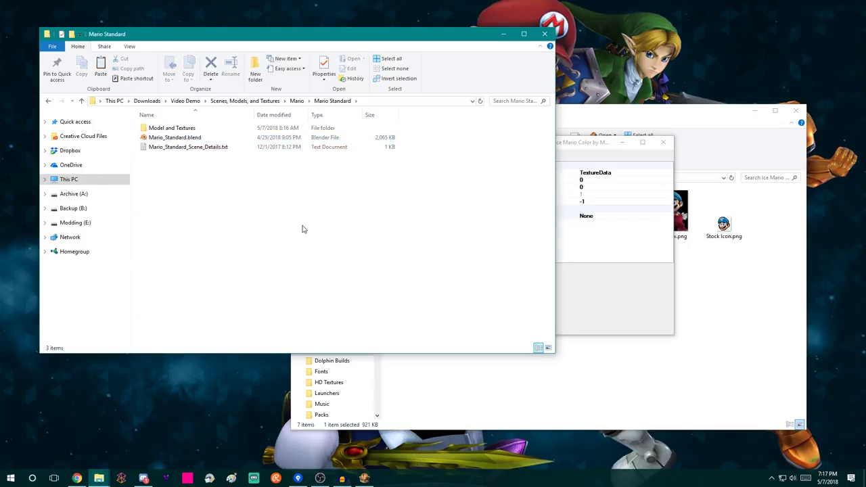
double_click(203, 138)
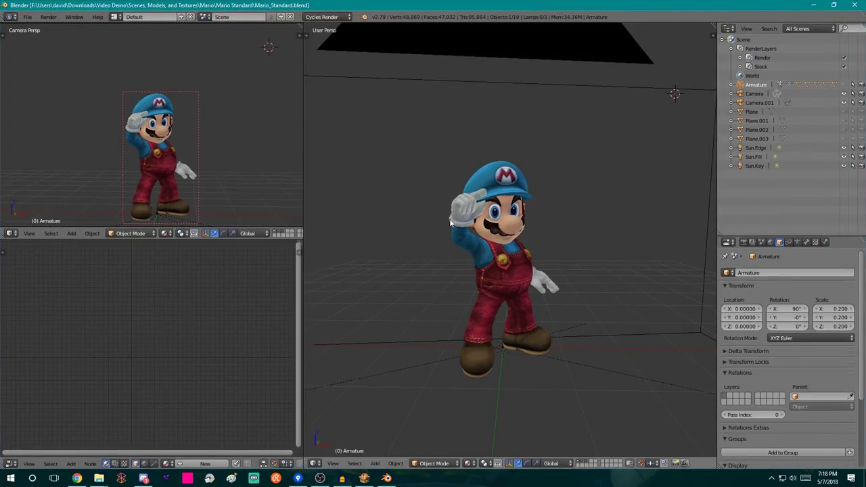
- Check the Ice Mario model from the side, then run Render > Render Image
mouse_move(560, 243)
middle_down()
mouse_move(431, 243)
mouse_move(555, 243)
mouse_move(554, 232)
mouse_move(548, 237)
mouse_move(557, 241)
middle_up()
click(47, 17)
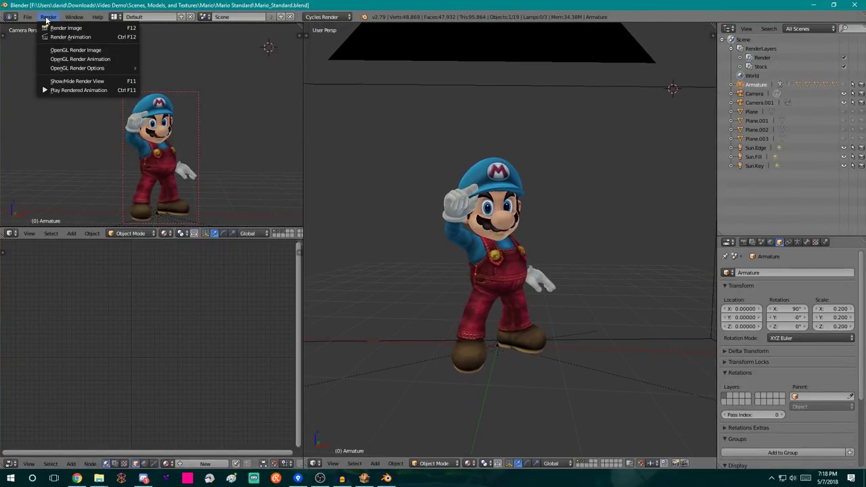
click(68, 28)
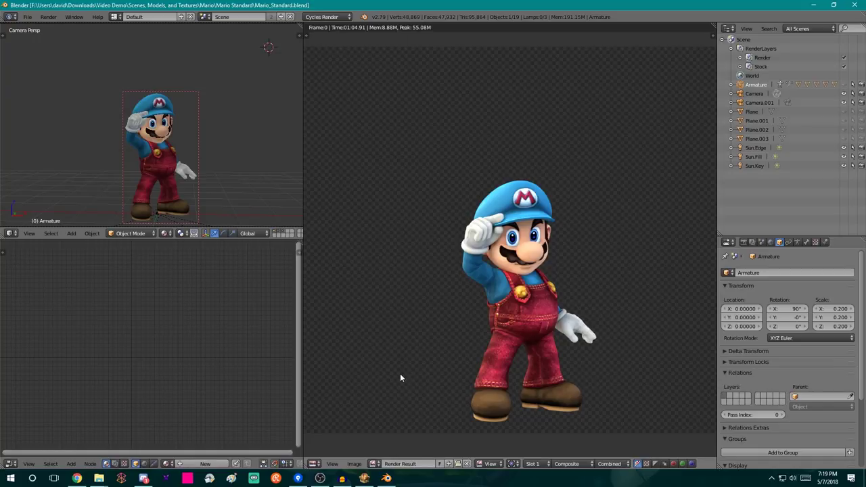
- Save the Composite render as Mario_Standard_6.png in Video Demo > Renders and Cosmetics > Mario
click(563, 464)
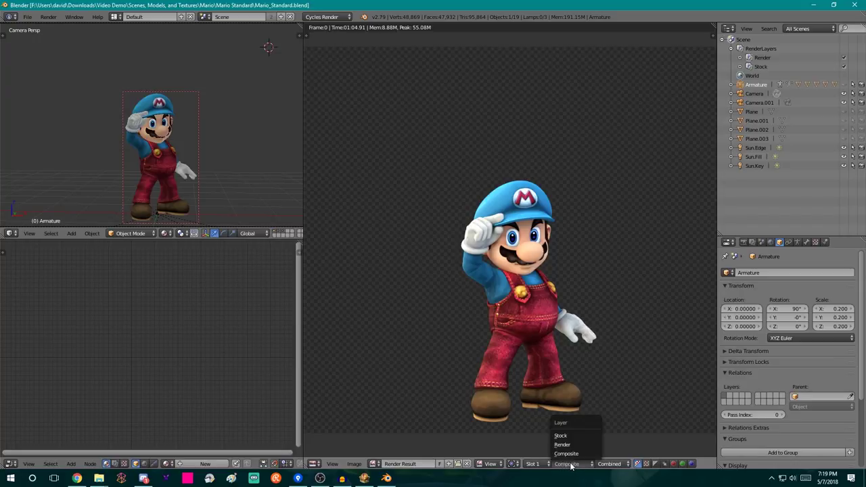
click(570, 466)
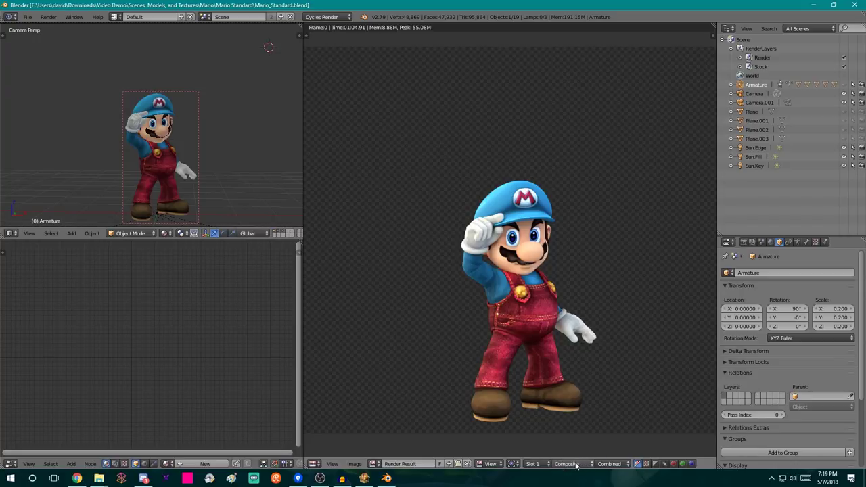
click(353, 464)
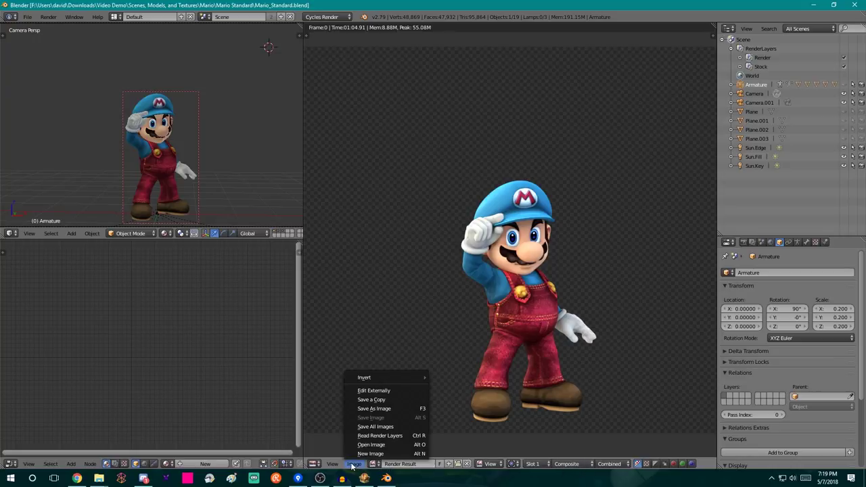
click(394, 409)
click(142, 62)
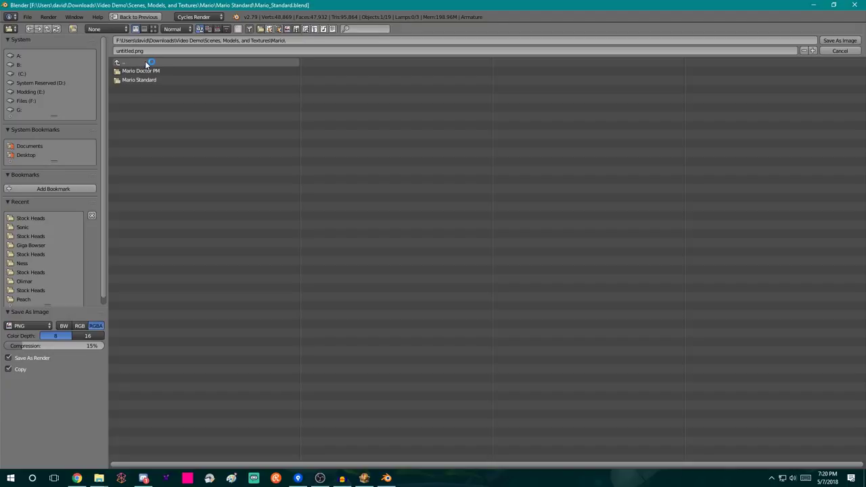
click(145, 62)
click(145, 61)
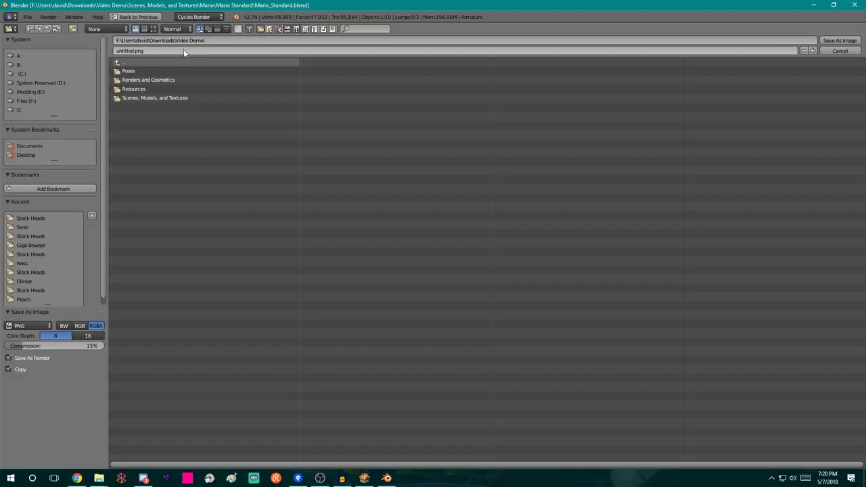
click(159, 79)
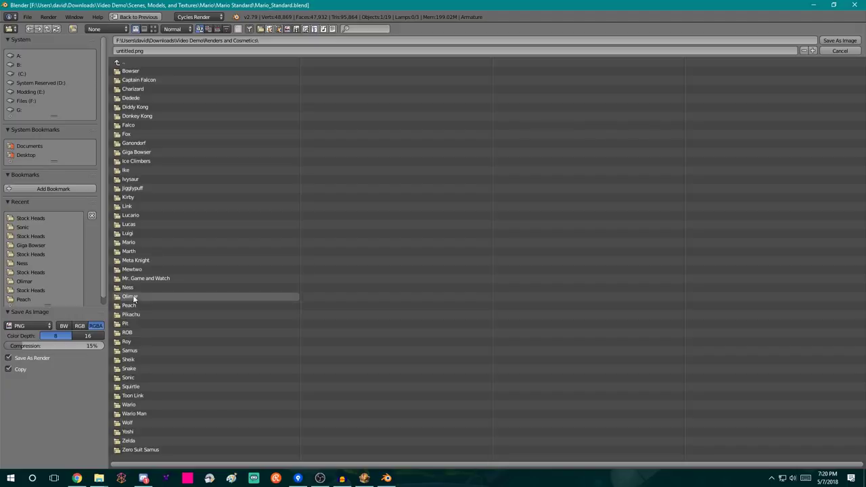
click(137, 243)
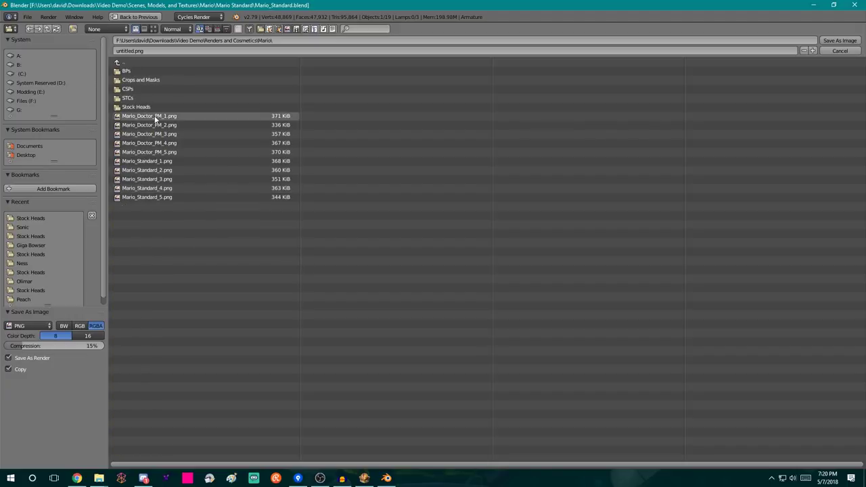
click(178, 197)
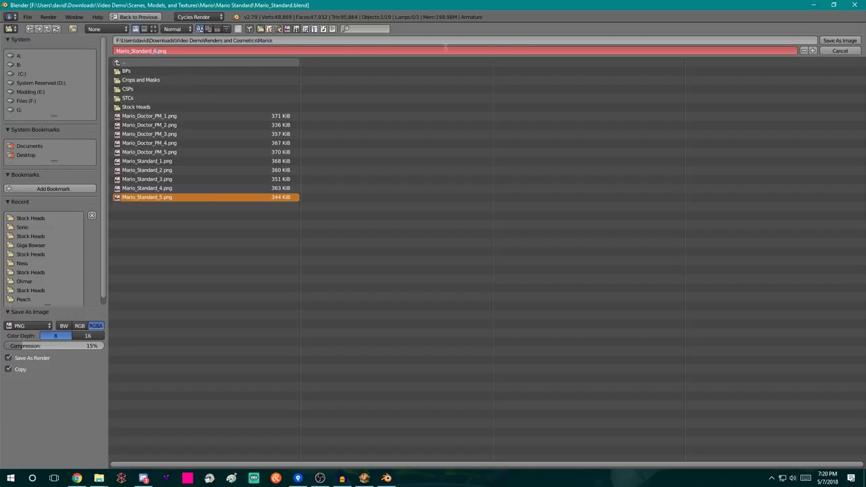
click(848, 41)
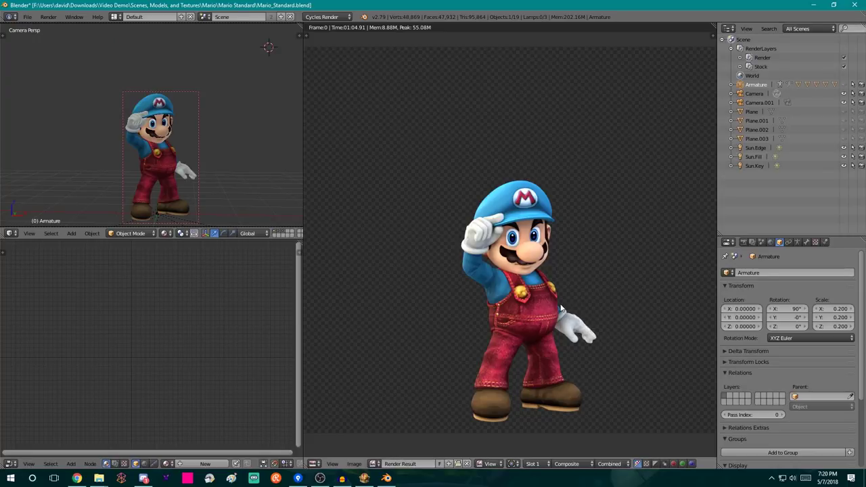
- Switch the image editor to show the head-only Viewer Node image
scroll(560, 308, down, 2)
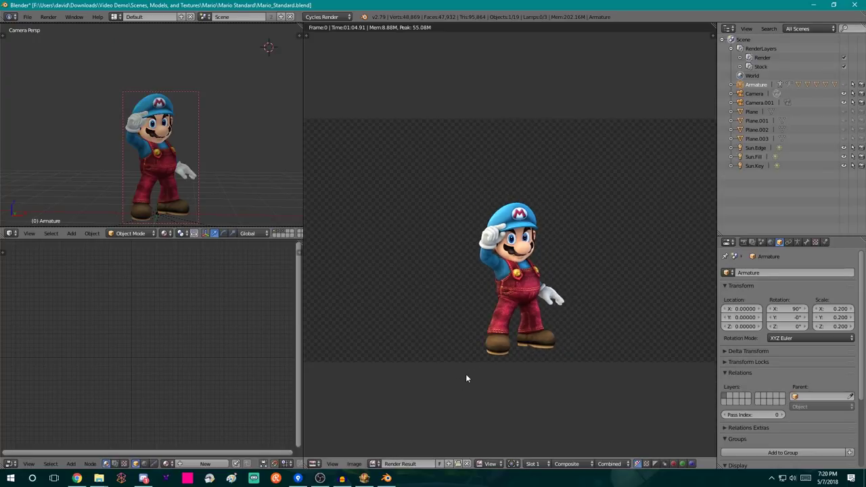
click(373, 463)
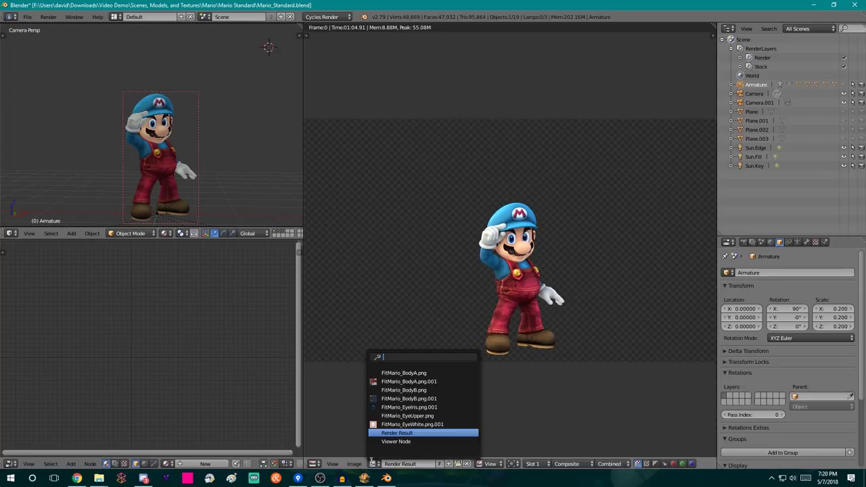
click(373, 464)
click(413, 441)
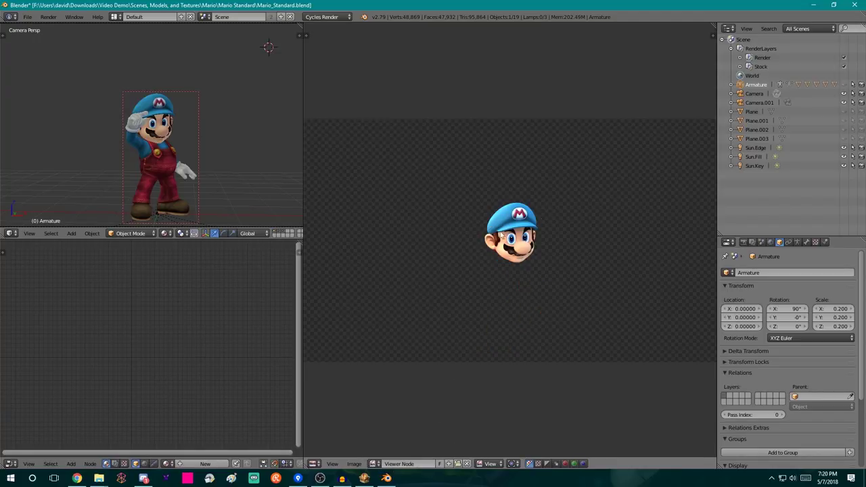
- Save the head image as Mario_Standard_6.png in the Stock Heads folder
click(354, 463)
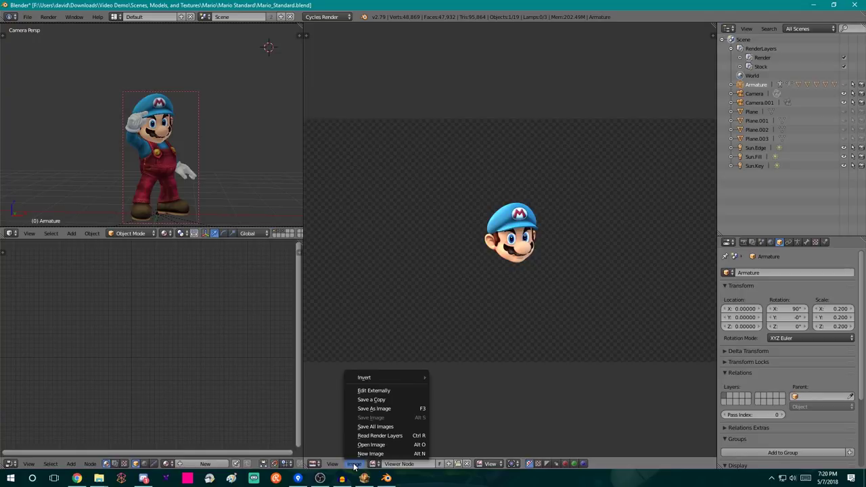
click(382, 409)
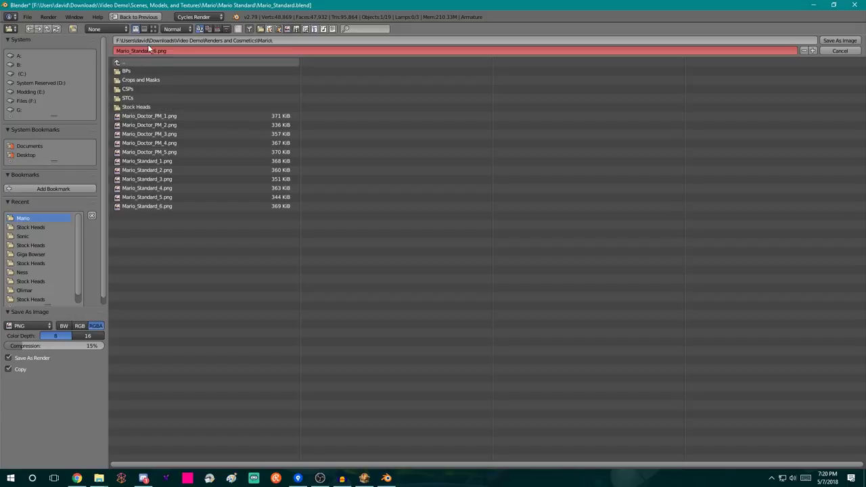
click(162, 107)
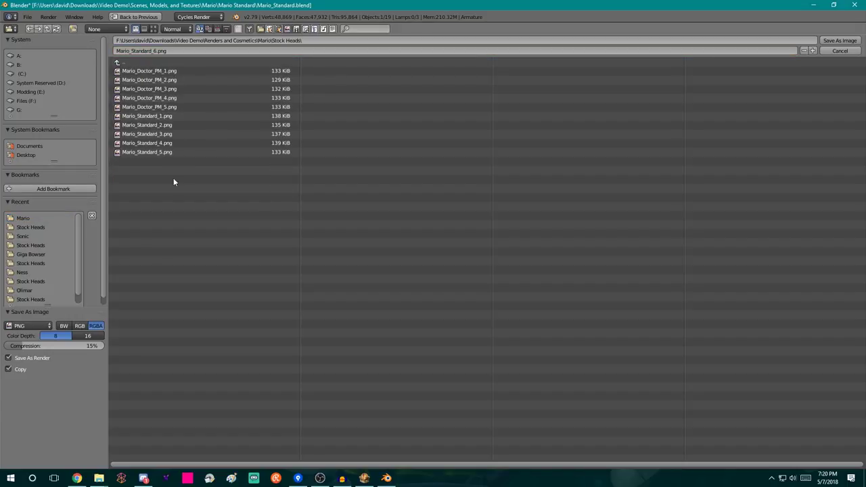
click(170, 152)
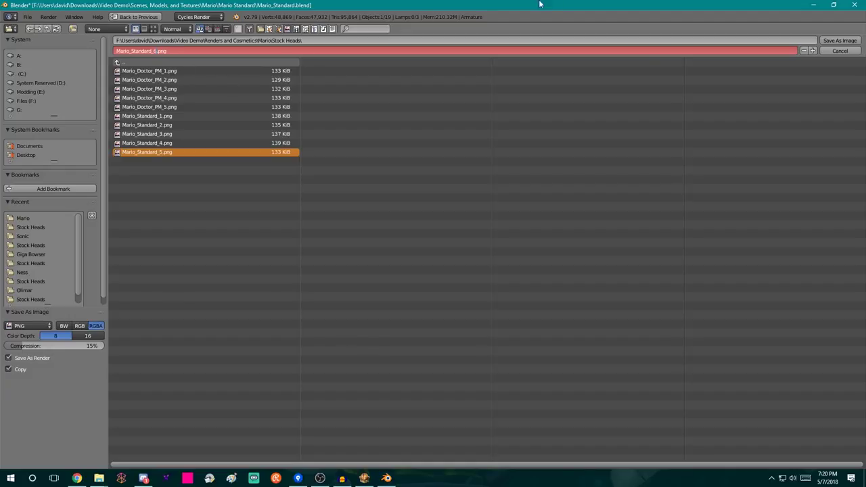
click(840, 40)
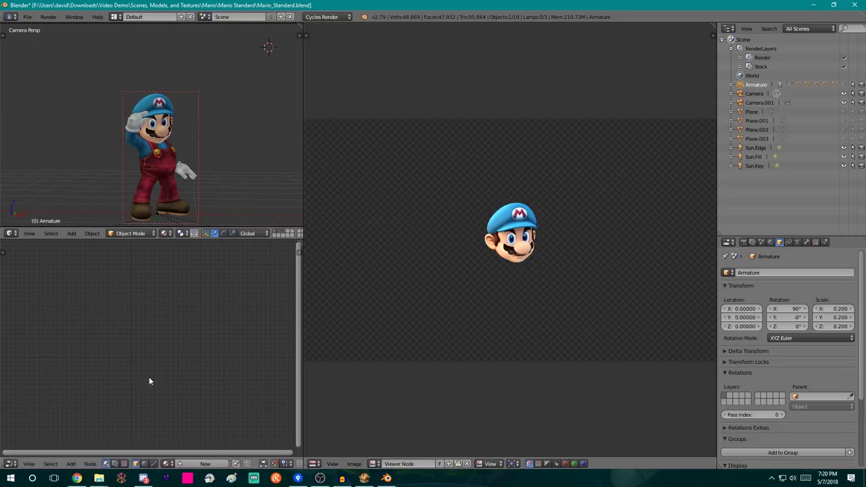
click(98, 479)
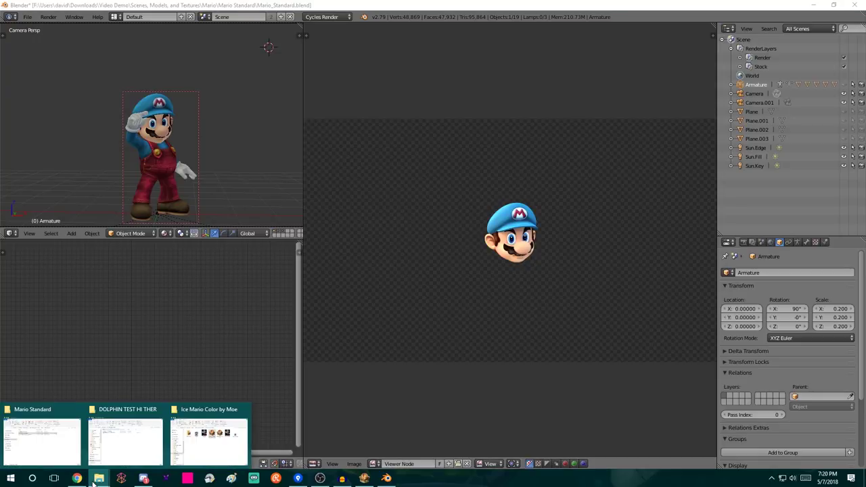
- Navigate to Video Demo > Renders and Cosmetics > Mario and open Mario_Standard_6.png
click(16, 429)
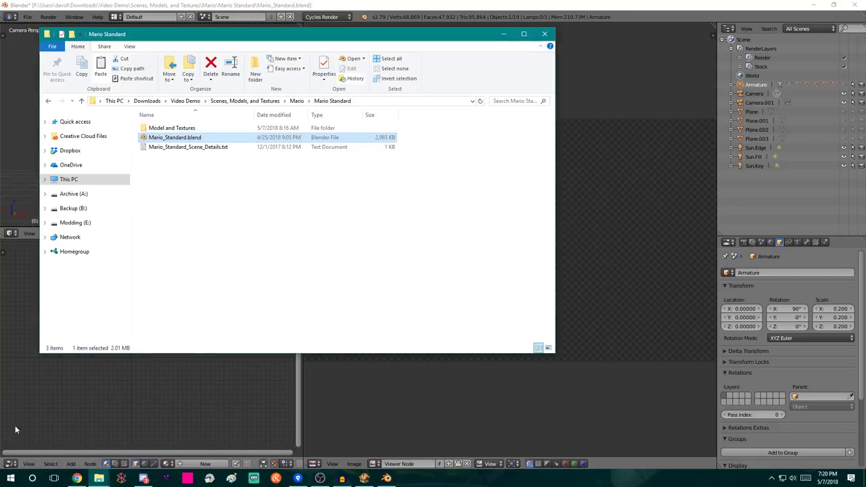
click(243, 103)
click(192, 105)
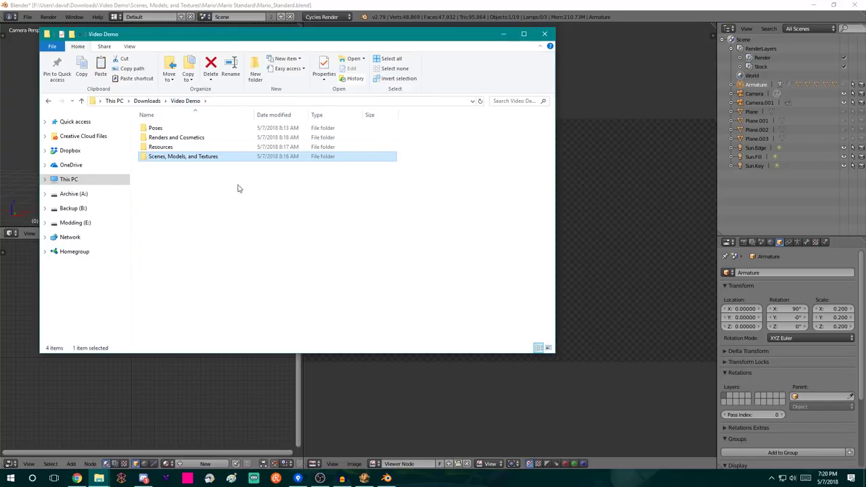
double_click(183, 138)
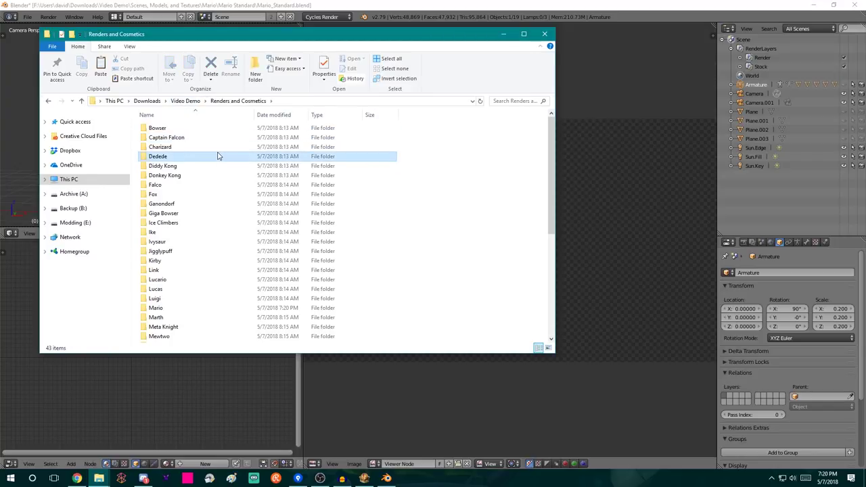
click(218, 156)
text(mario)
key(Return)
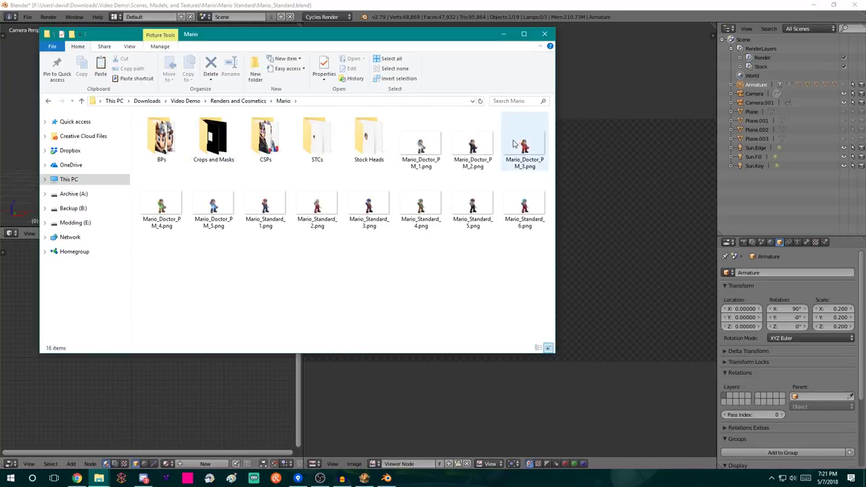
double_click(525, 217)
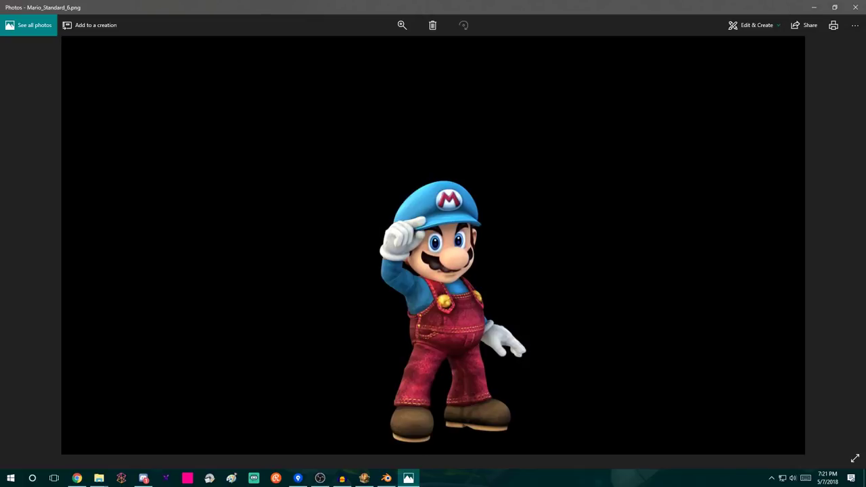
- Compare Mario_Standard_6.png against Mario_Standard_5.png for full-body and Stock Heads renders, then close Photos
key(Left)
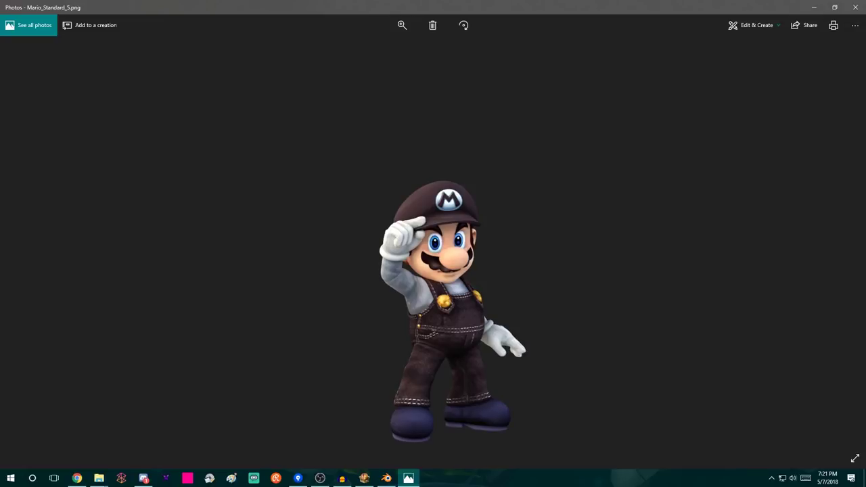
click(855, 7)
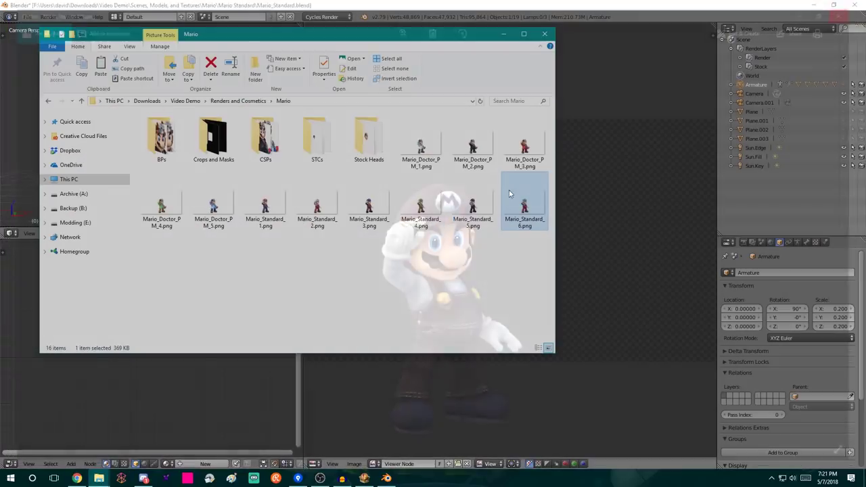
double_click(369, 139)
click(217, 203)
key(Return)
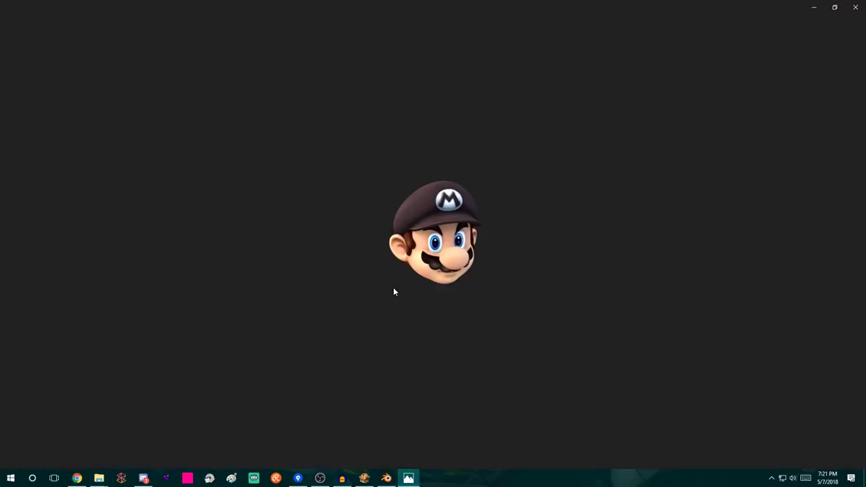
key(Right)
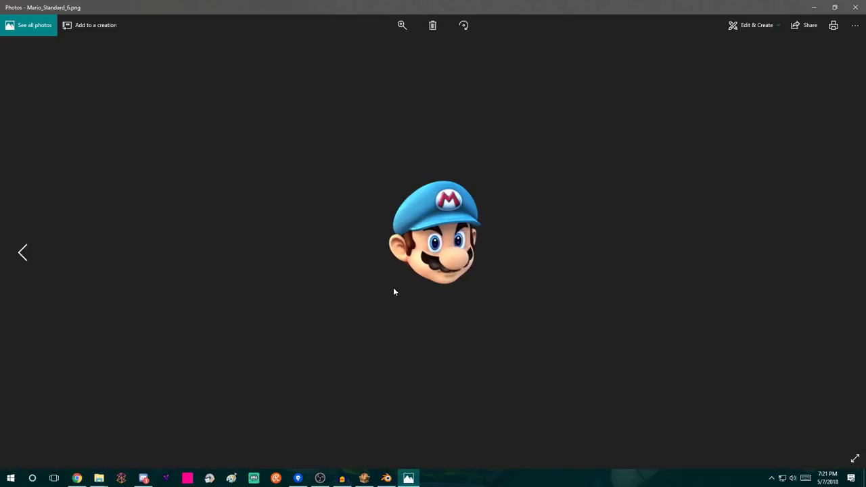
key(Left)
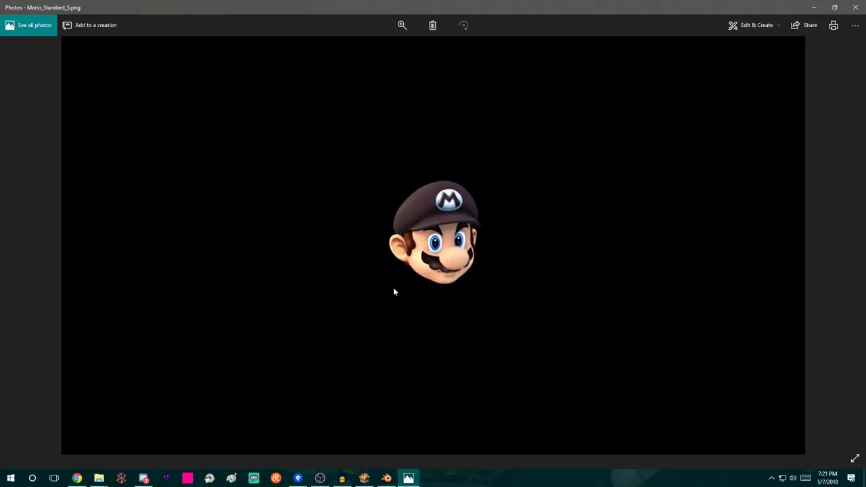
key(Right)
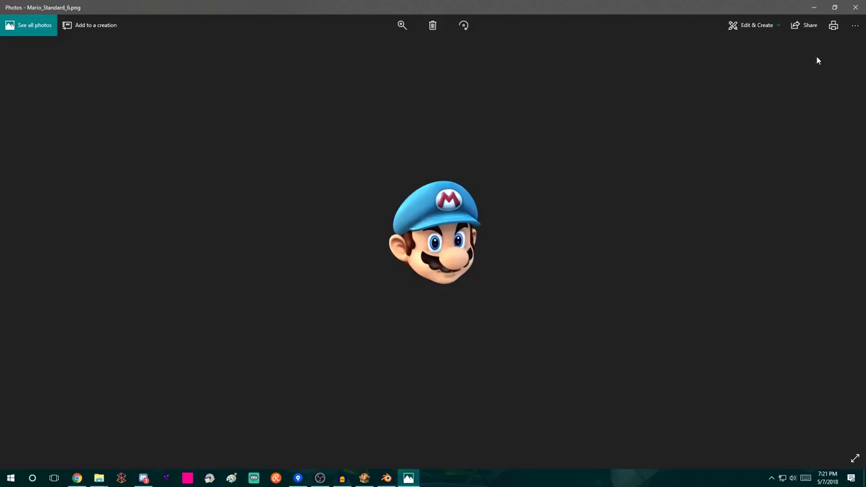
click(855, 7)
- Go up to the Mario renders folder, shift the Explorer window aside, and switch to Blender
click(288, 100)
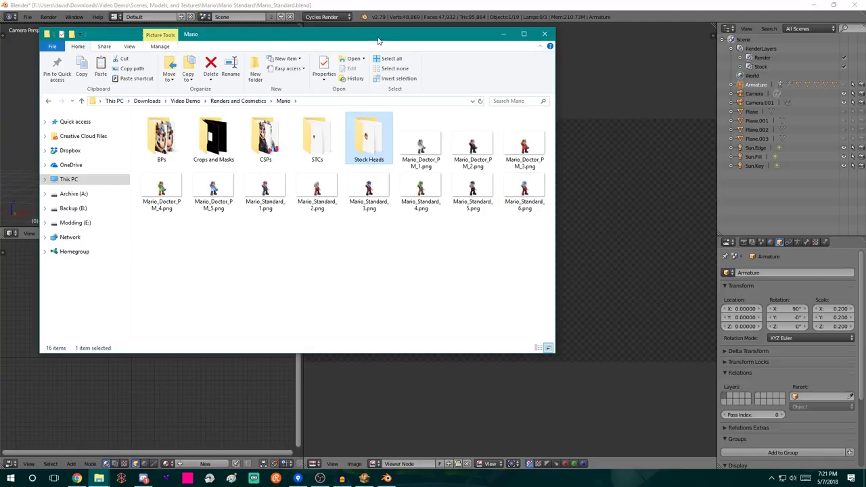
drag(378, 41, 422, 52)
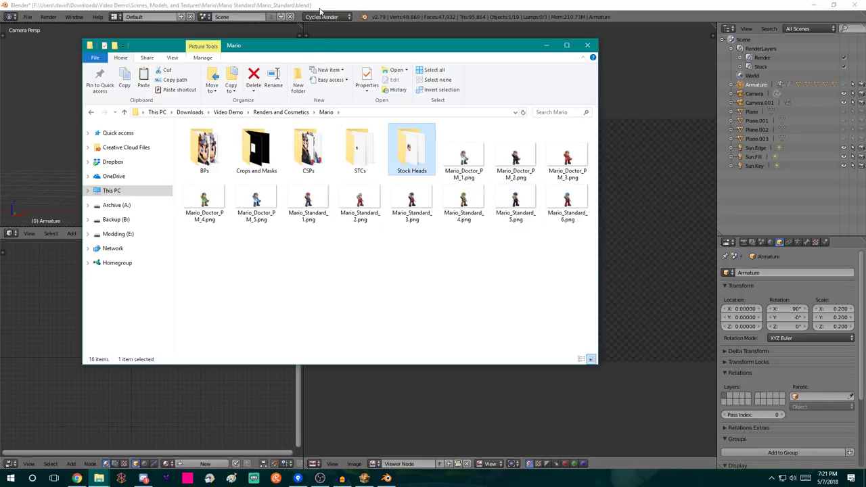
click(320, 12)
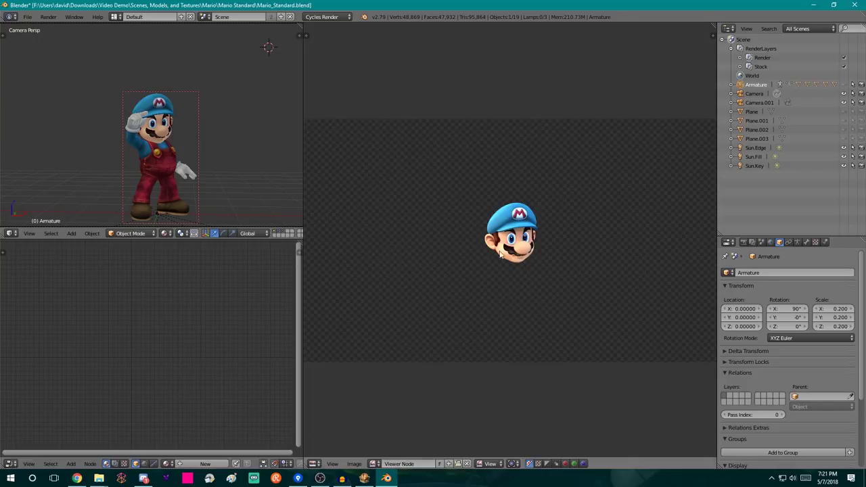
- Turn the right image pane into a 3D View of textured Mario, then restore the Ice Mario Color by Moe folder
click(315, 464)
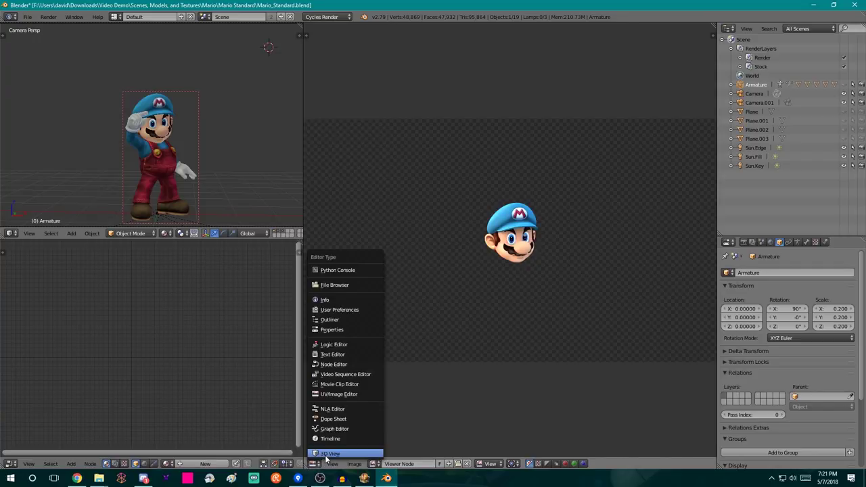
click(318, 454)
click(315, 464)
click(338, 456)
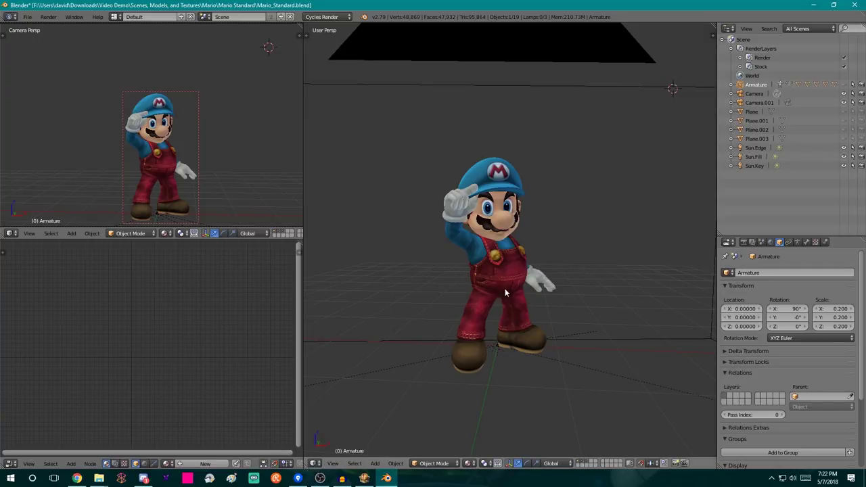
mouse_move(533, 264)
middle_down()
mouse_move(501, 255)
mouse_move(534, 268)
middle_up()
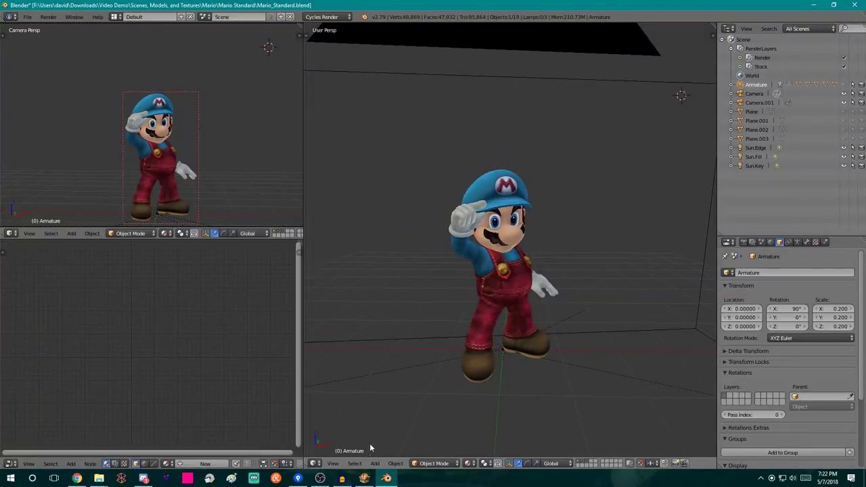
click(99, 478)
click(210, 441)
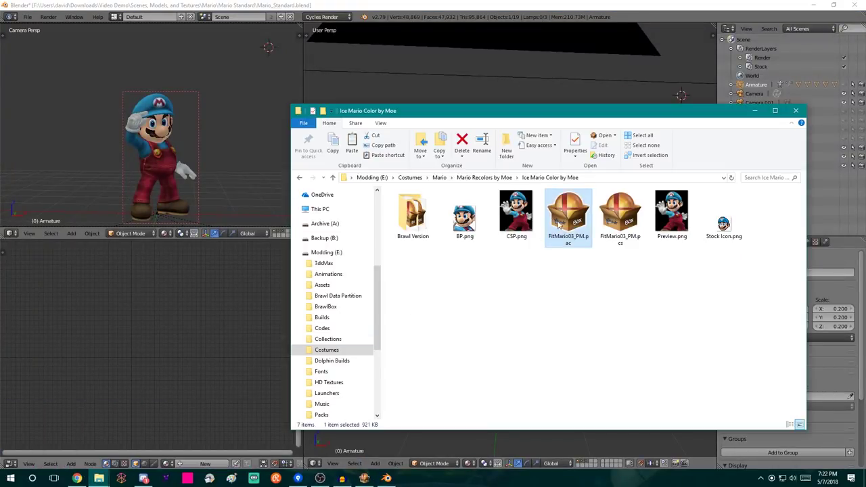
- Open the Waluigi Mario recolor by Moe folder, preview its CSP.png, then open FitMario_WALUIGI_PM.pac in BrawlBox
click(484, 177)
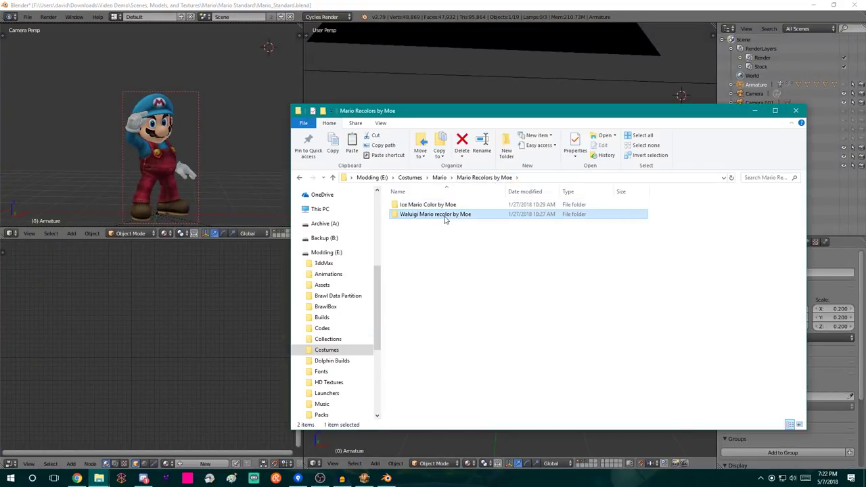
double_click(445, 215)
double_click(516, 215)
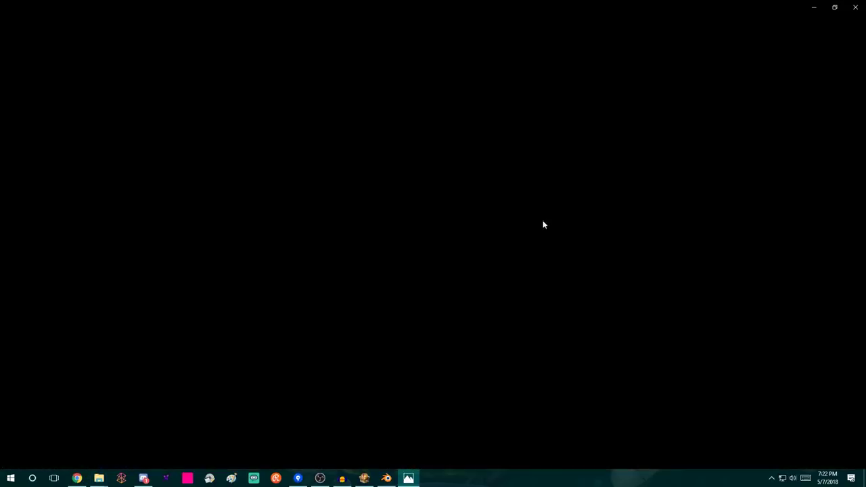
click(855, 7)
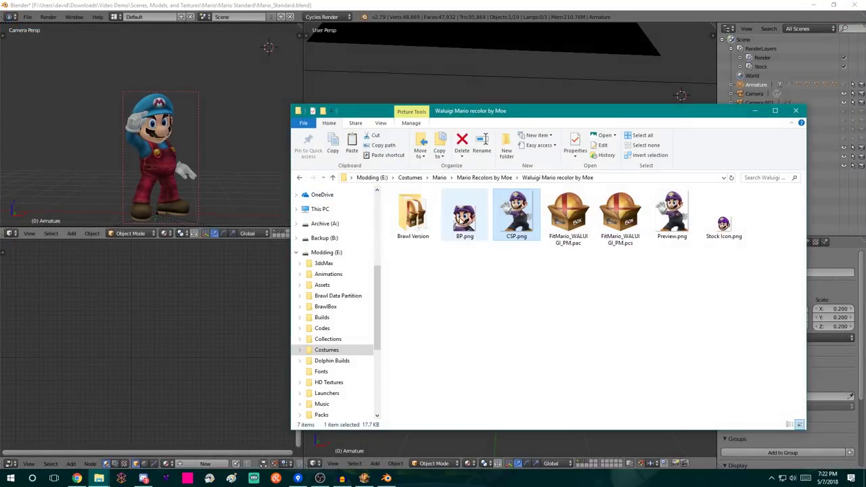
click(568, 217)
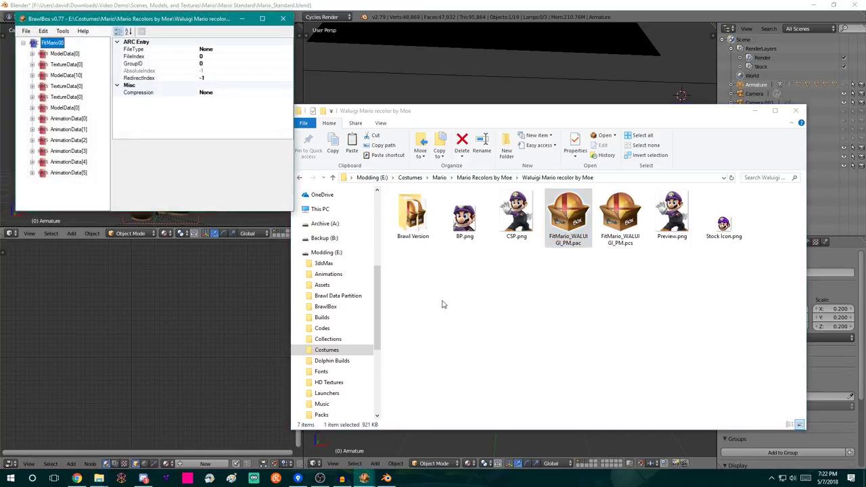
- Expand ModelData[0] and TextureData[0] to preview the FitMario00 Waluigi model and its textures
click(32, 53)
click(41, 64)
click(79, 75)
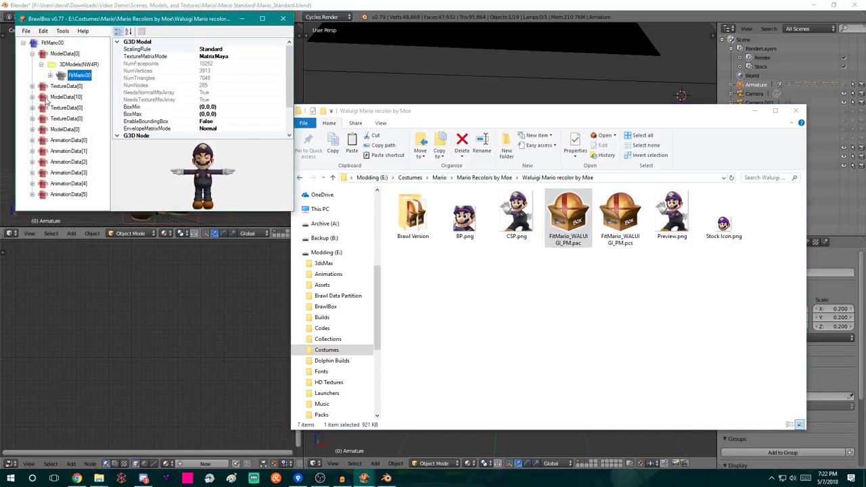
click(32, 86)
click(41, 97)
click(79, 111)
key(Down)
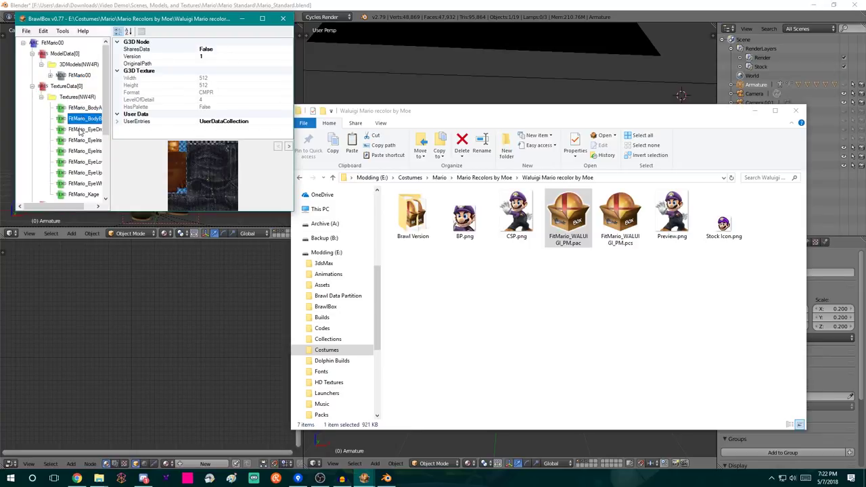
key(Down)
click(41, 97)
- Start Export All on TextureData[0] and browse into the Video Demo folder
right_click(86, 86)
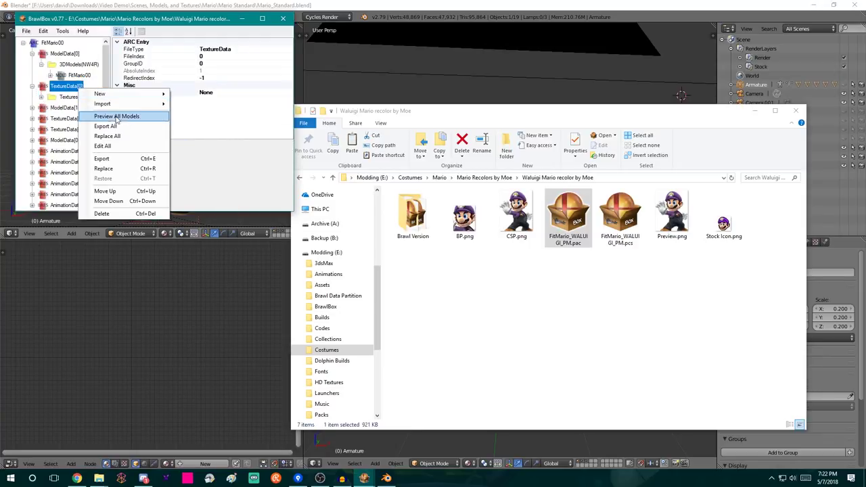
click(101, 118)
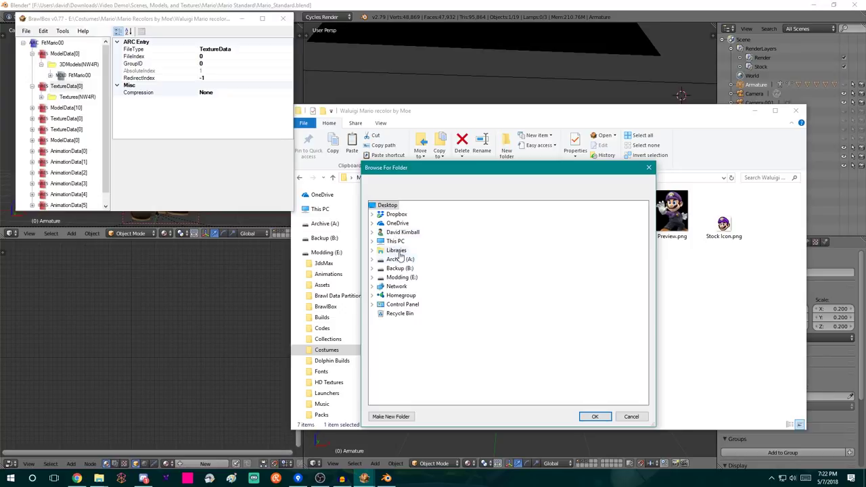
double_click(402, 232)
scroll(459, 268, down, 3)
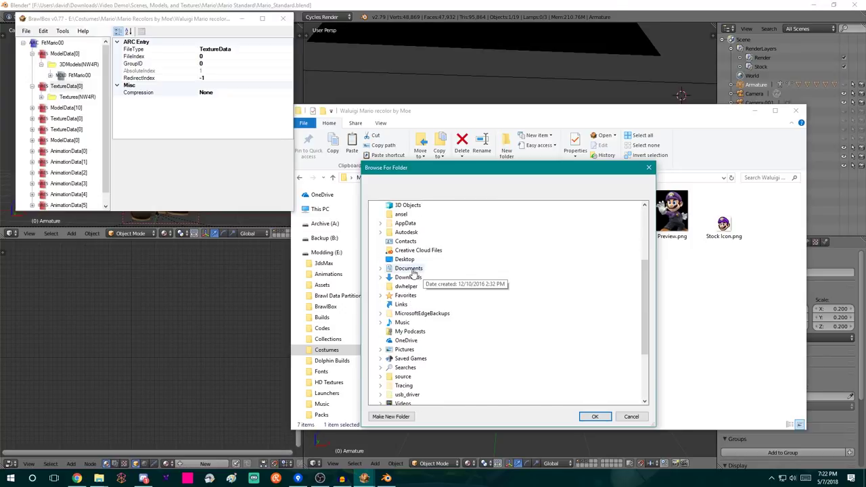
scroll(484, 280, down, 10)
scroll(485, 279, down, 8)
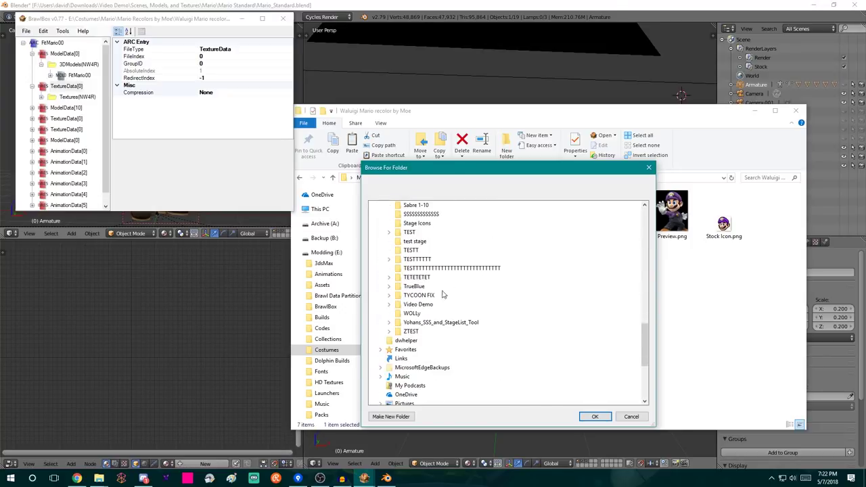
double_click(443, 294)
- Choose Mario > Mario Standard > Model and Textures as destination, confirm the export, and return to Blender
scroll(501, 293, down, 1)
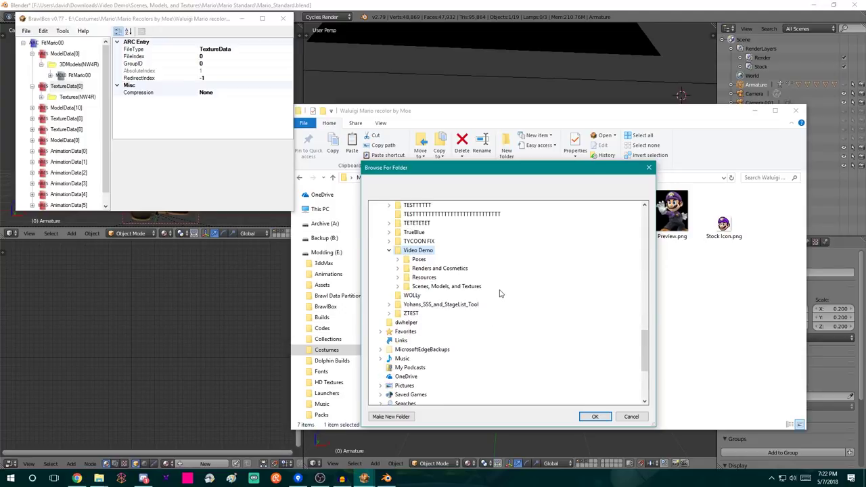
double_click(444, 287)
scroll(526, 288, down, 3)
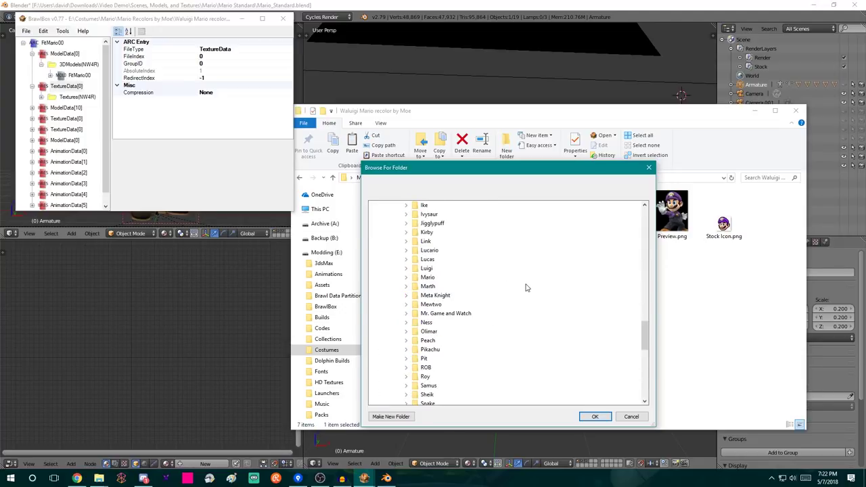
double_click(446, 295)
scroll(482, 252, down, 4)
double_click(457, 214)
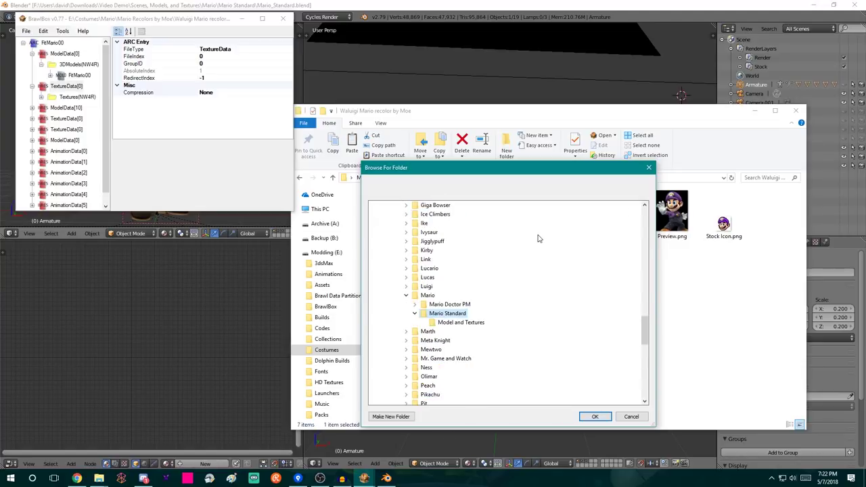
click(466, 243)
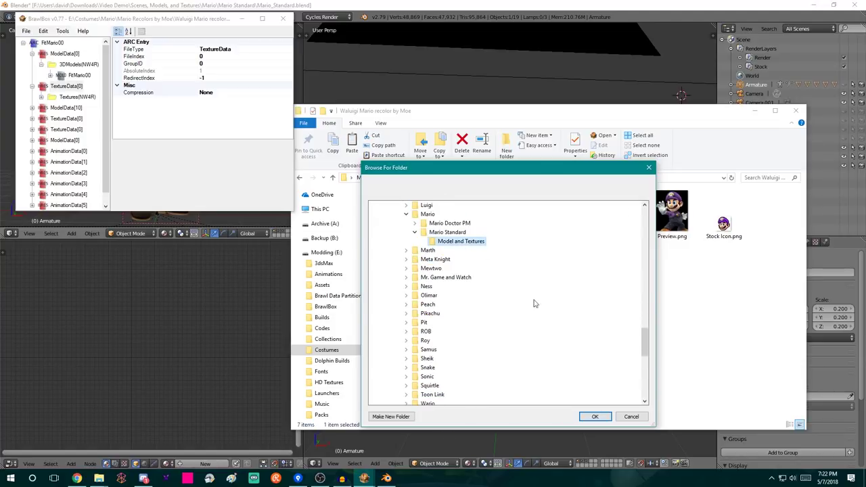
click(593, 416)
click(125, 93)
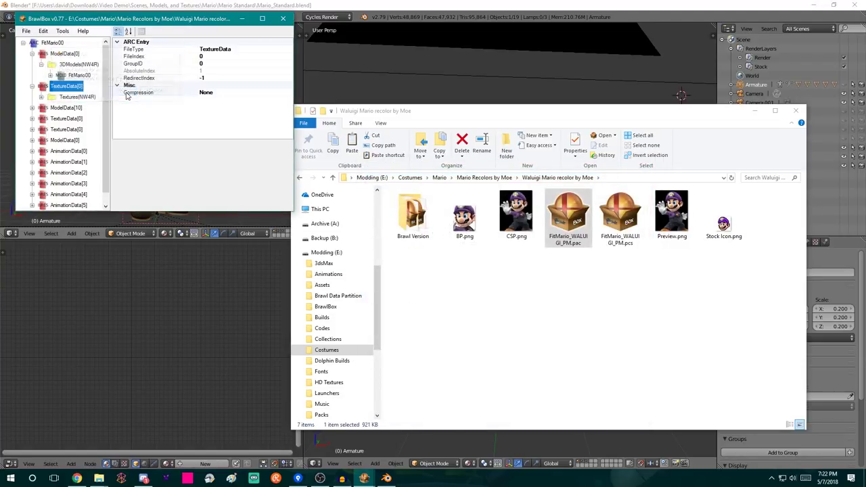
click(374, 6)
mouse_move(519, 303)
middle_down()
mouse_move(455, 274)
mouse_move(520, 293)
mouse_move(515, 300)
middle_up()
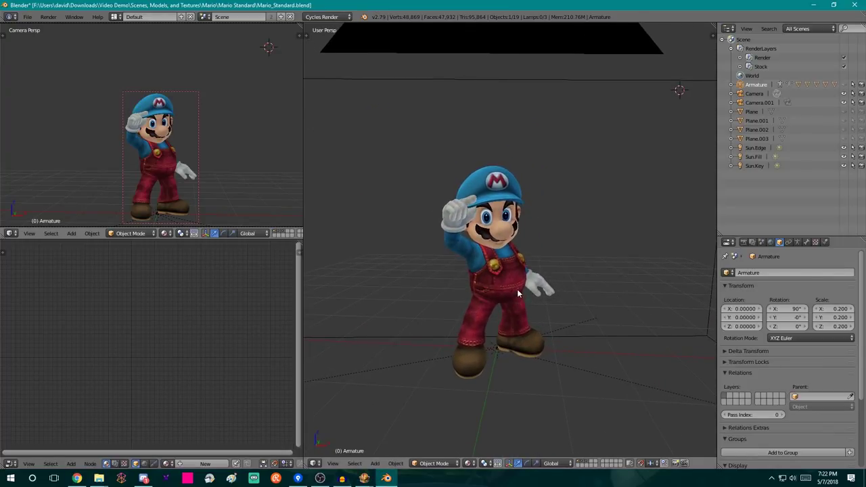
- Reload Mario_Standard.blend from recent files so Mario wears the purple Waluigi textures
click(27, 17)
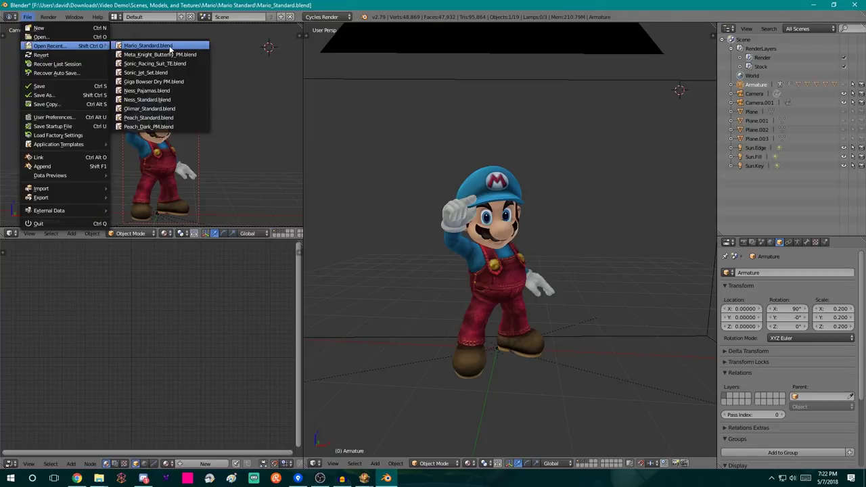
click(164, 47)
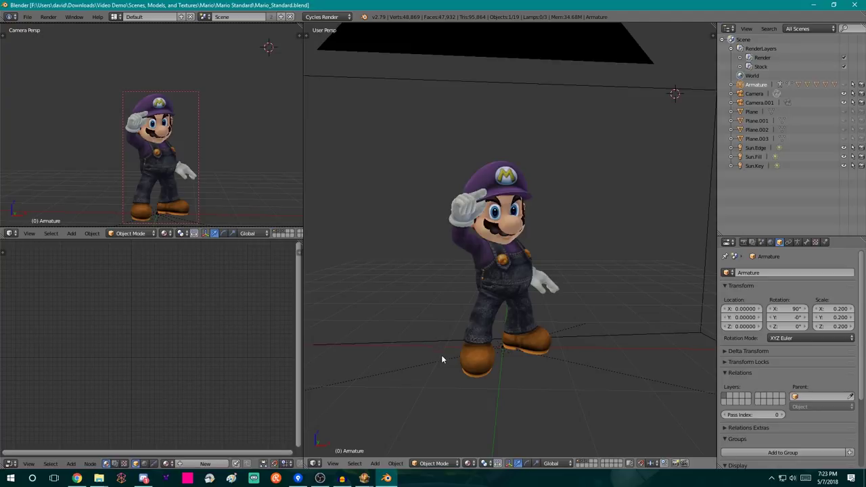
click(364, 479)
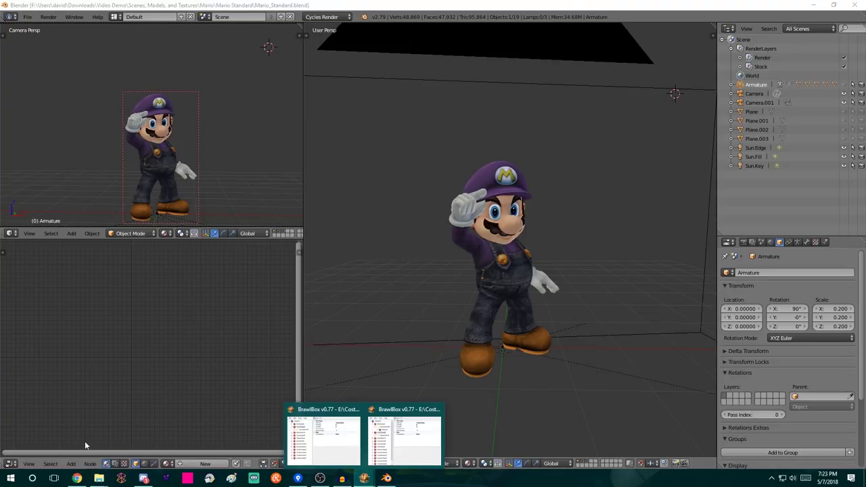
- Restore the Waluigi folder window and go up through Mario Recolors by Moe to the Costumes Mario folder
mouse_move(99, 479)
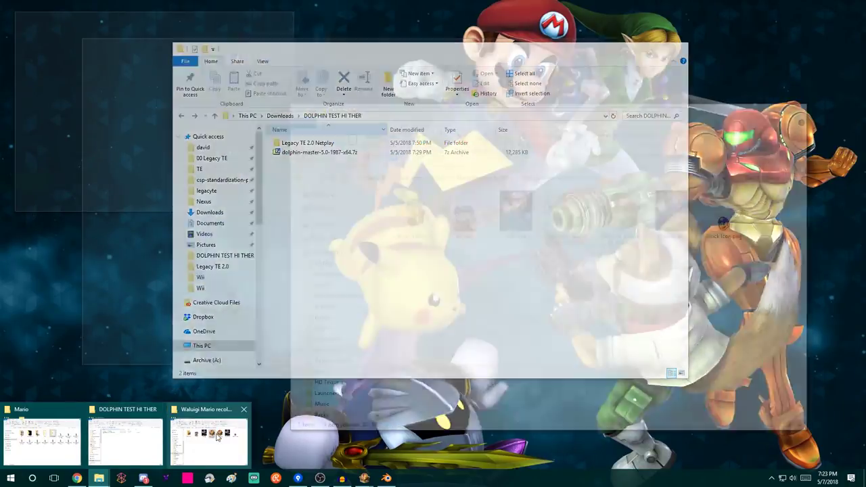
click(217, 437)
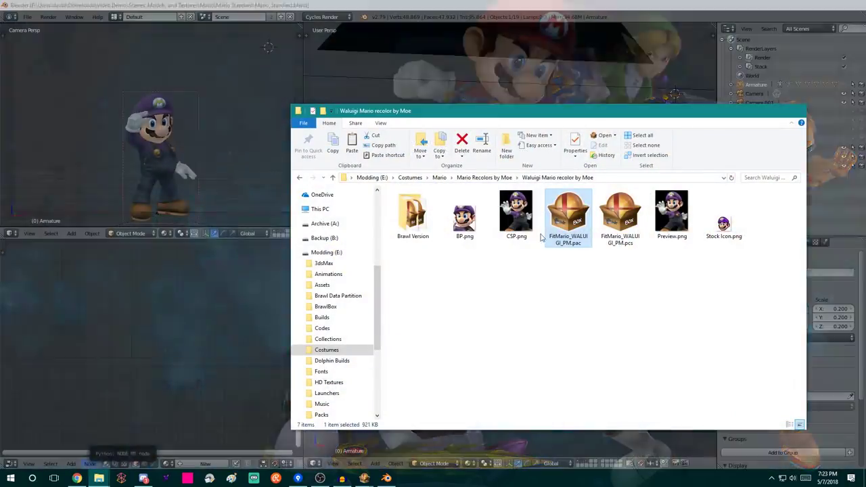
click(500, 178)
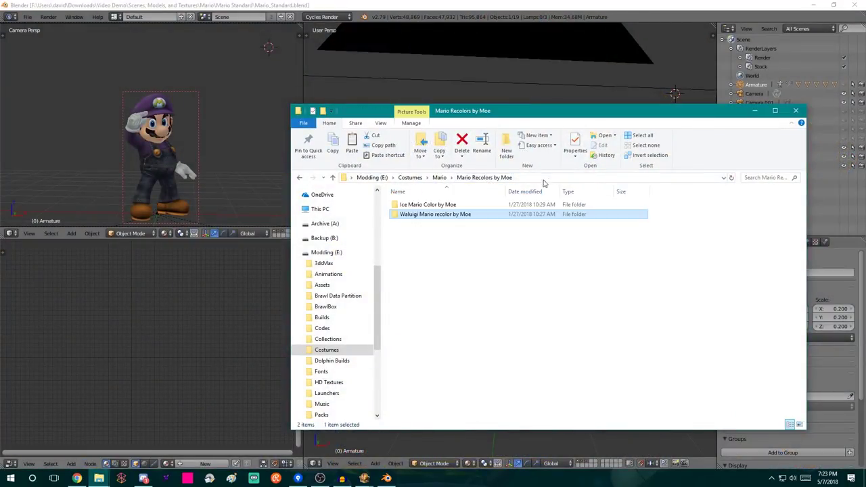
click(440, 177)
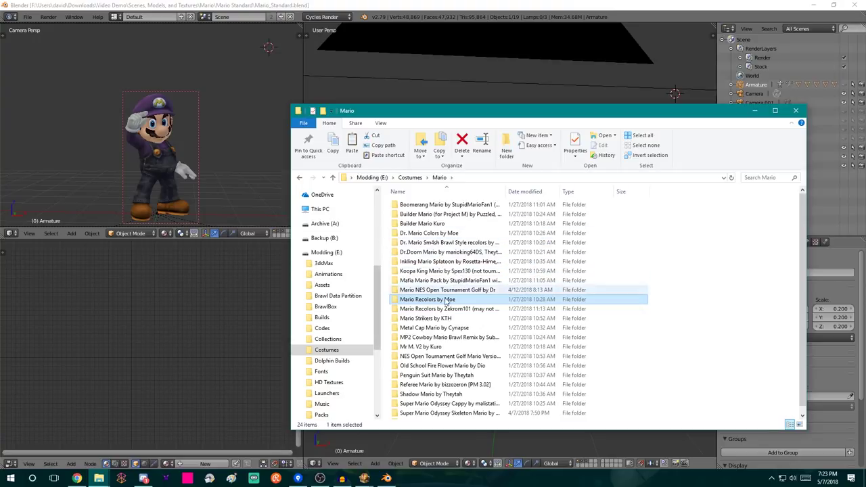
click(99, 478)
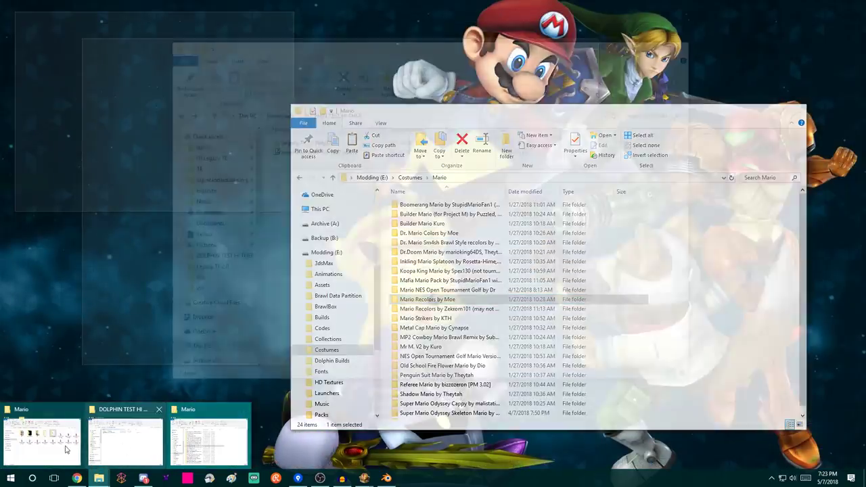
- Browse Video Demo > Scenes, Models, and Textures > Mario > Mario Doctor PM > Models and Textures and select FitDrMario_mirrorbelt_stocks.xcf
click(201, 444)
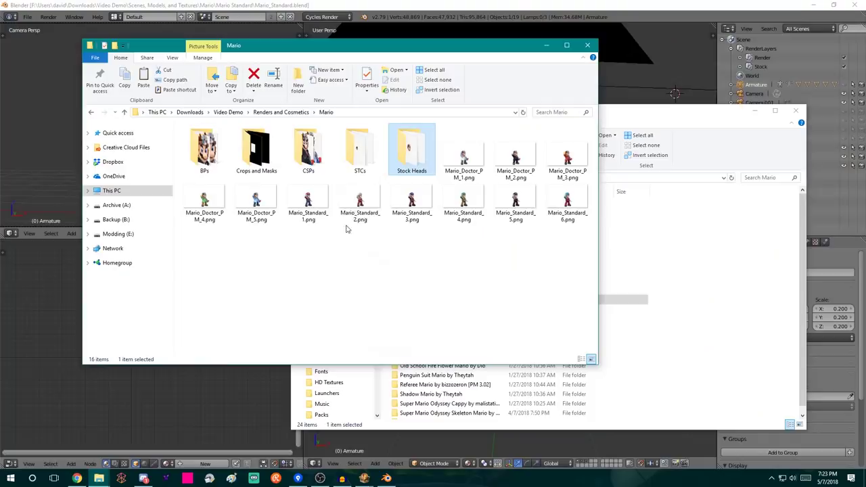
click(233, 112)
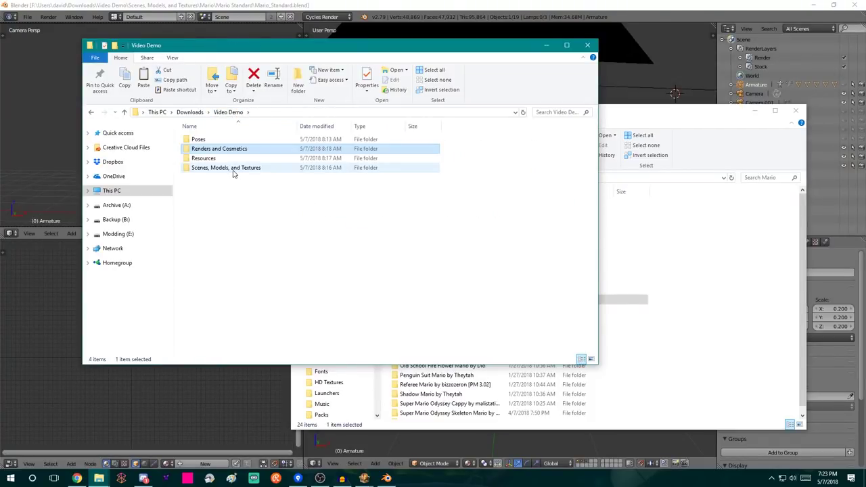
double_click(233, 168)
text(mario)
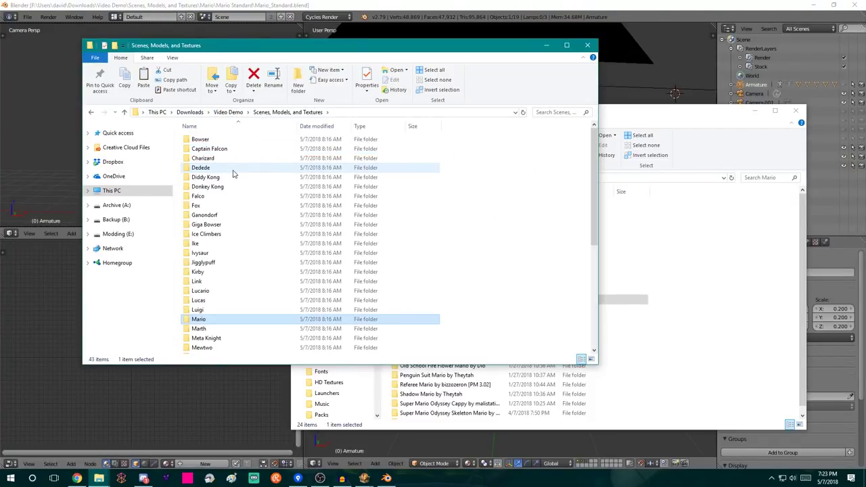
key(Return)
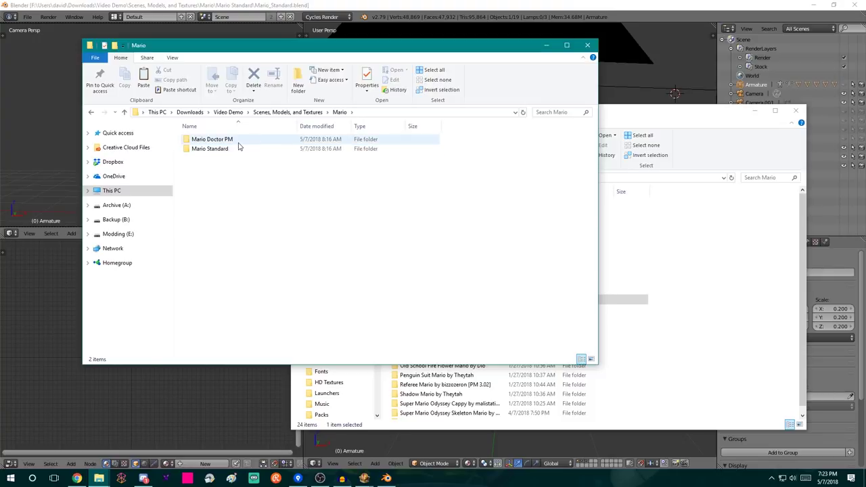
double_click(238, 142)
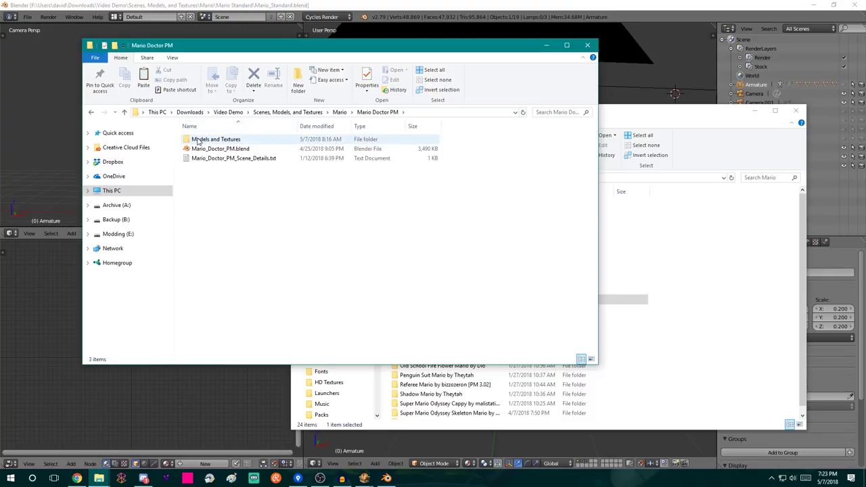
double_click(255, 141)
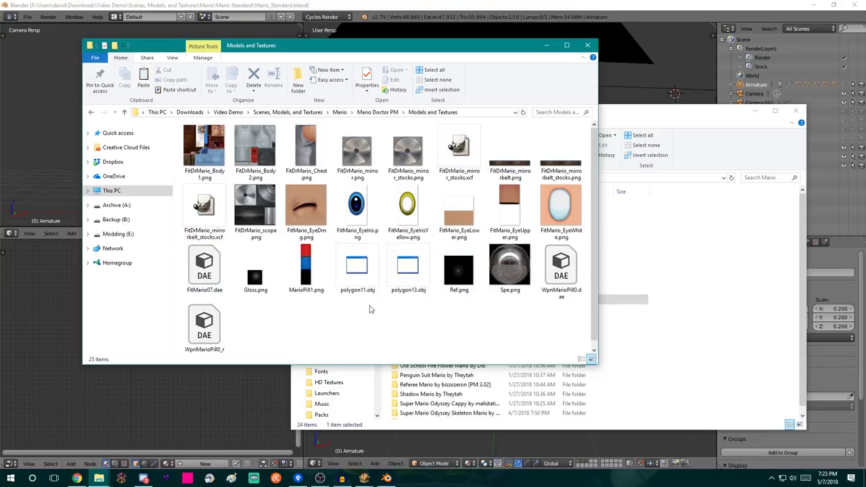
click(211, 204)
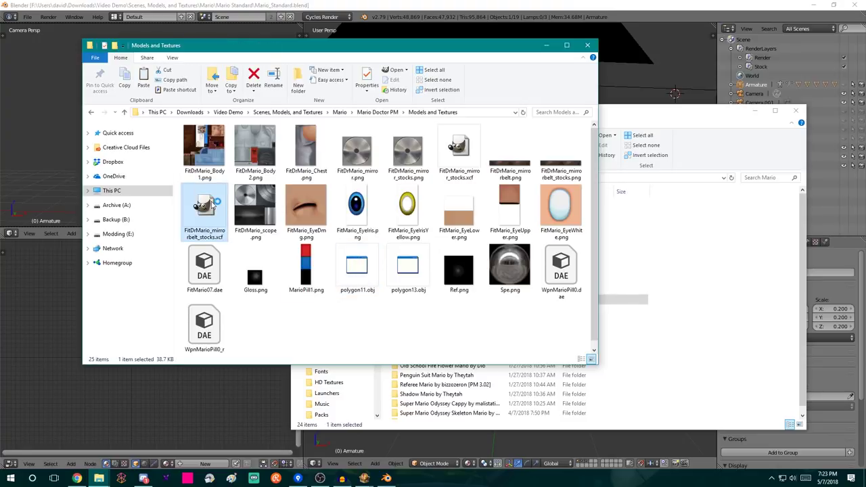
- Open FitDrMario_mirrorbelt_stocks.xcf and FitDrMario_mirror_stocks.xcf in GIMP
double_click(211, 203)
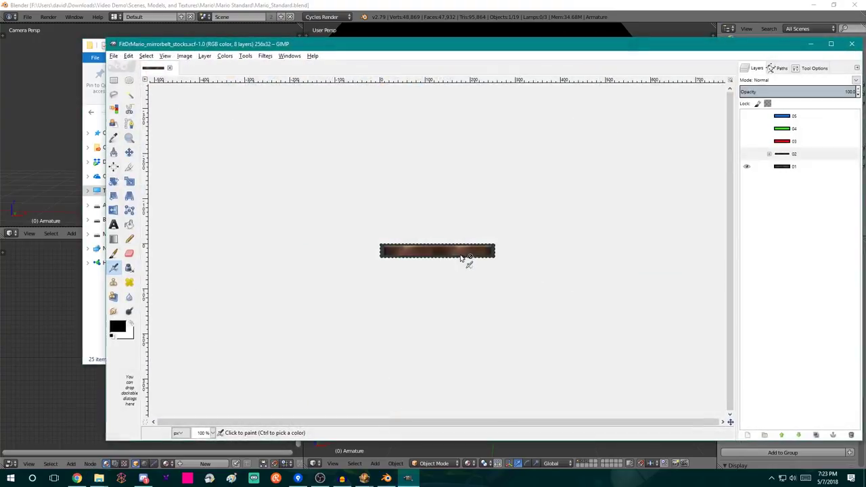
drag(606, 44, 595, 219)
click(471, 150)
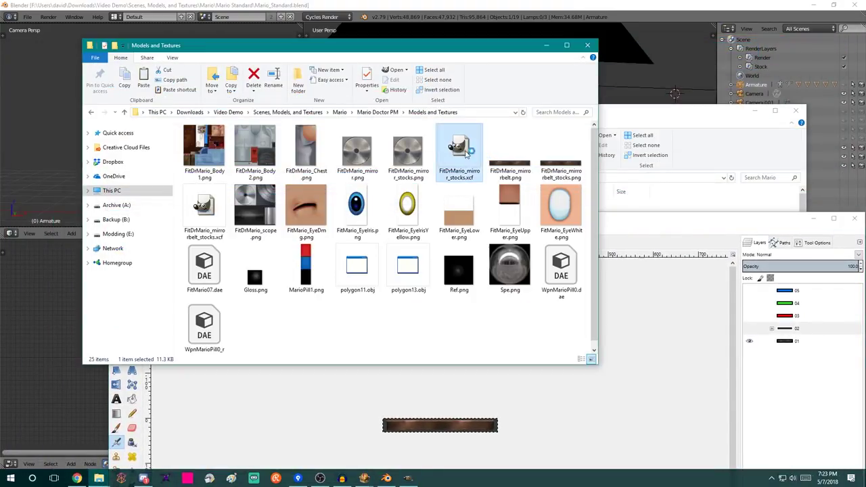
click(219, 236)
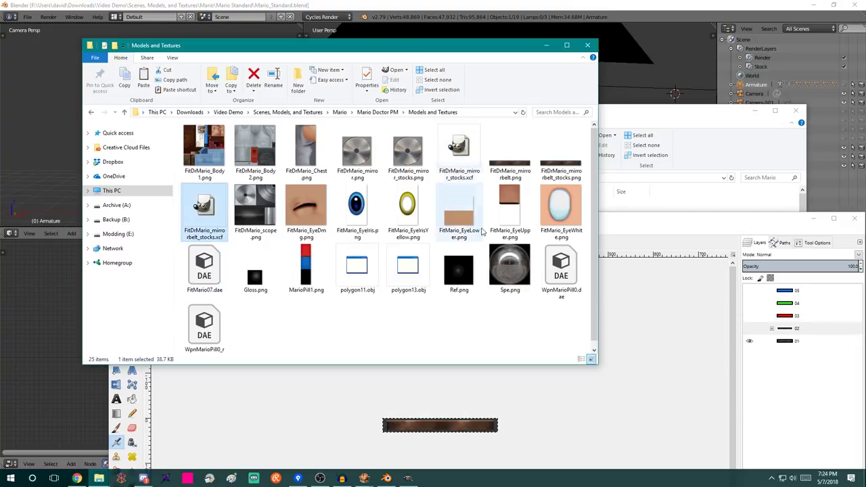
click(460, 149)
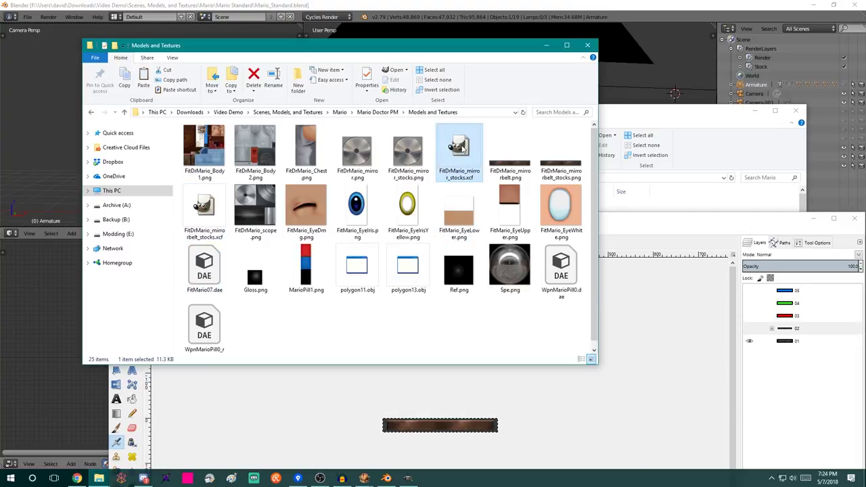
click(639, 240)
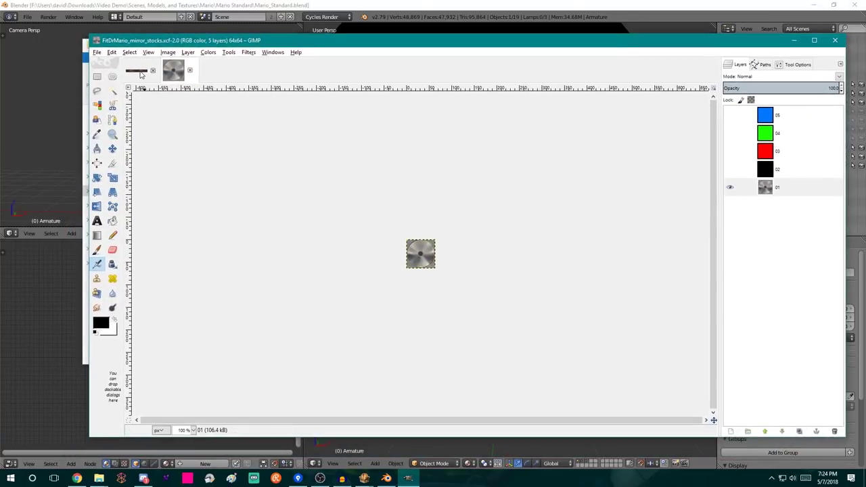
- Switch between the two image tabs, reposition the GIMP window, and end on the belt image
click(140, 72)
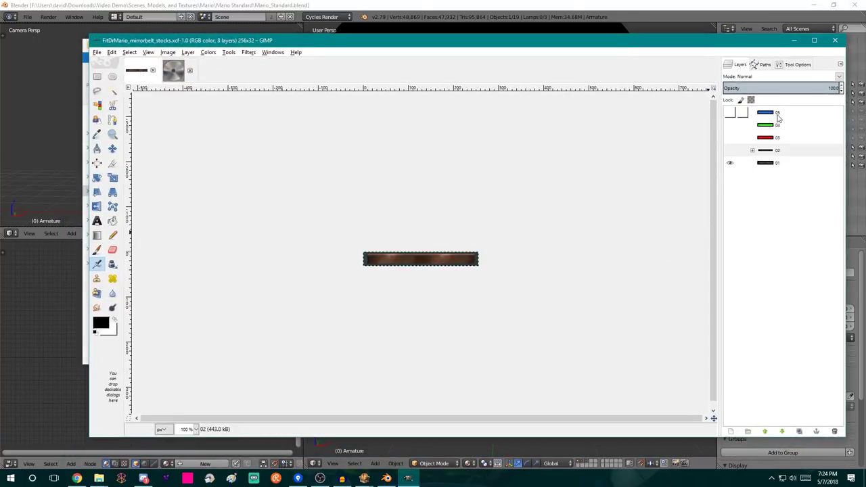
click(173, 70)
drag(480, 45, 448, 36)
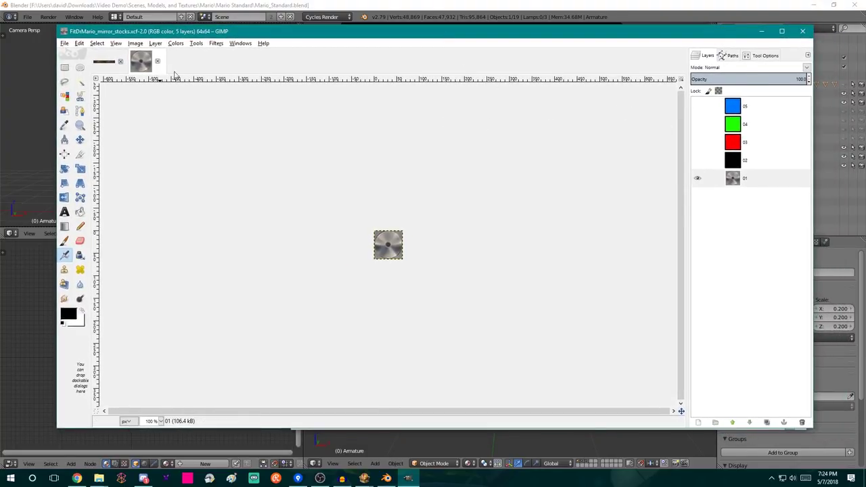
click(238, 44)
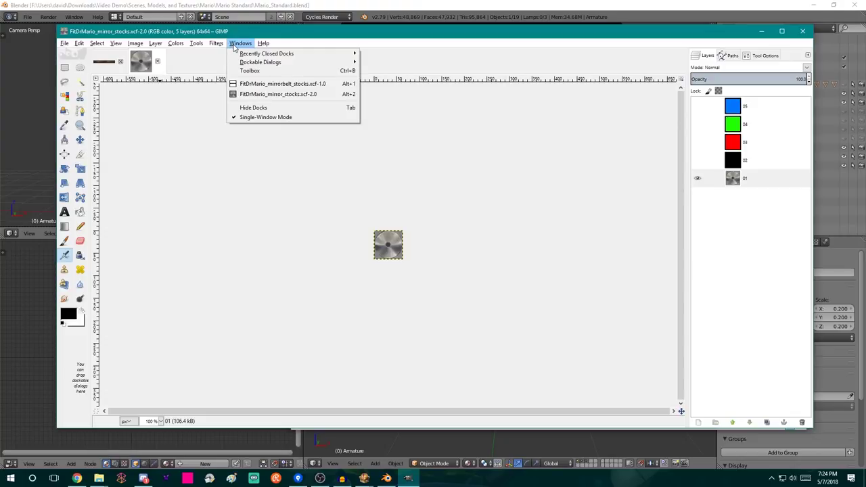
mouse_move(298, 65)
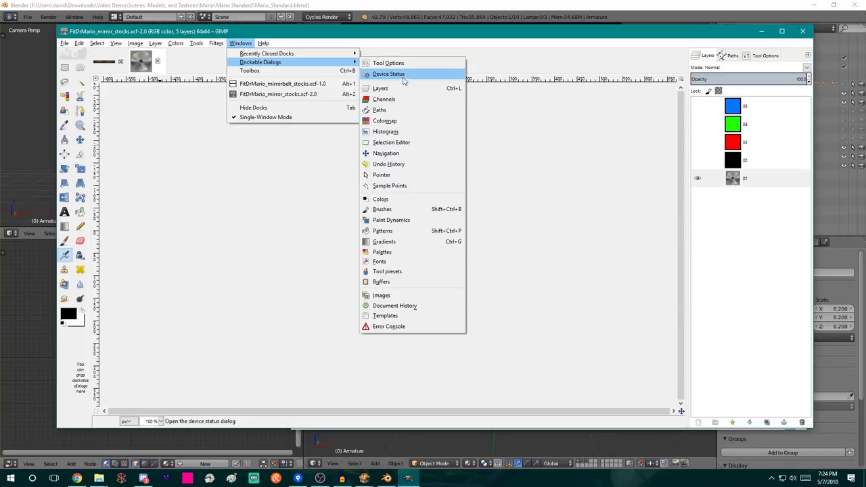
click(527, 44)
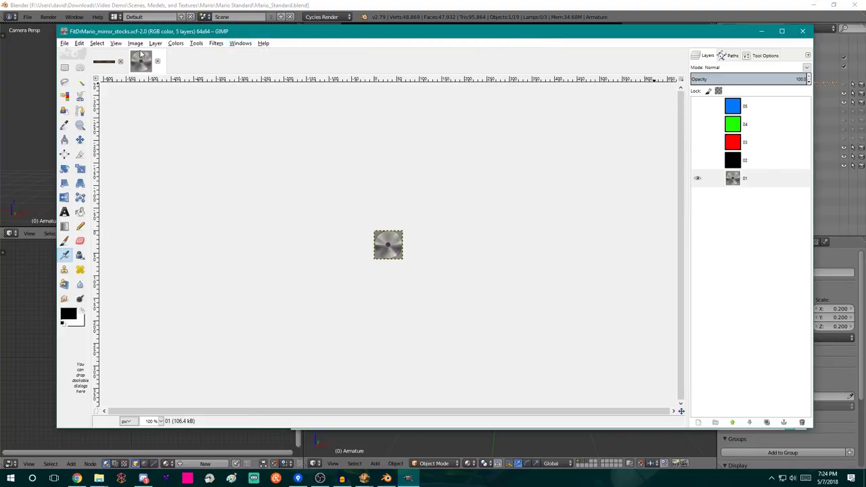
drag(387, 39, 395, 46)
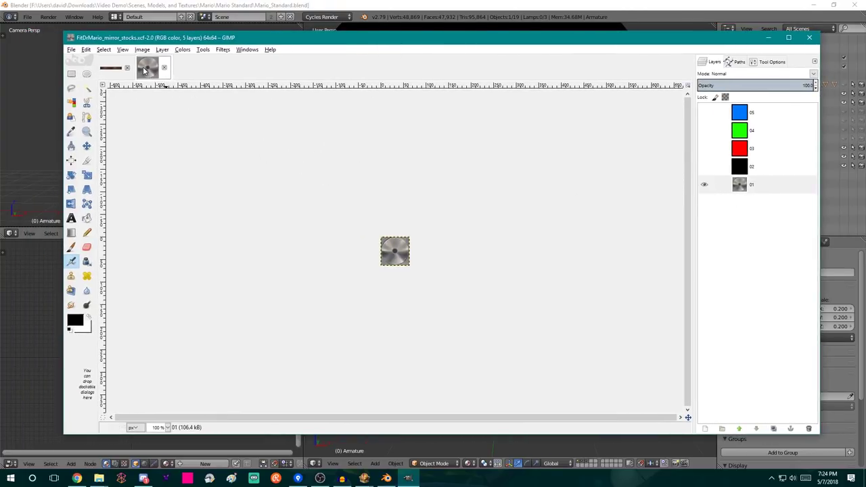
key(ctrl+Tab)
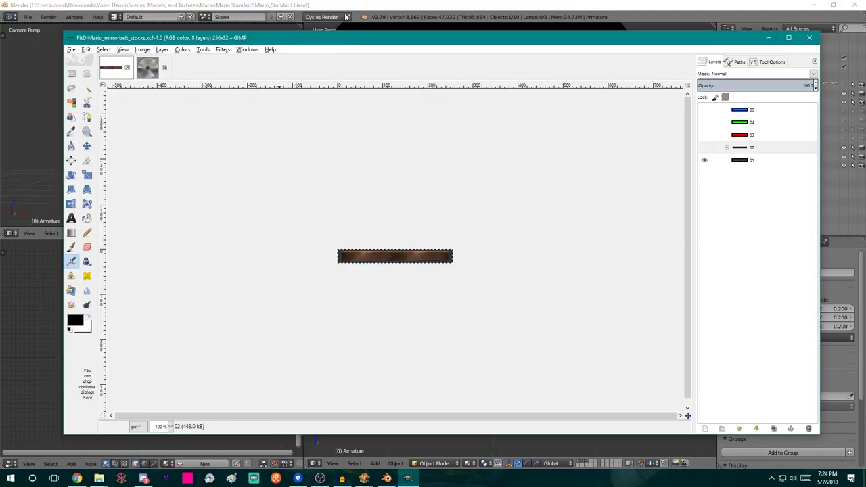
- Open Dr. Mario Colors by Moe and select the Brown portrait in Character Select Portraits
click(98, 478)
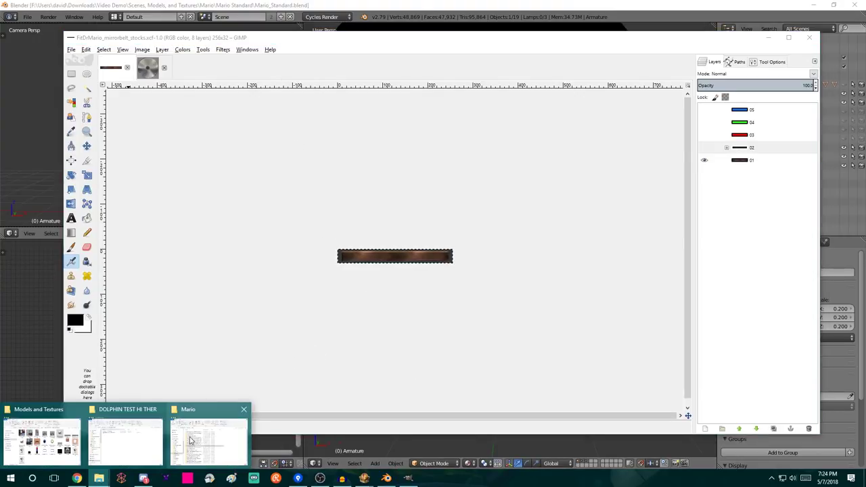
click(210, 440)
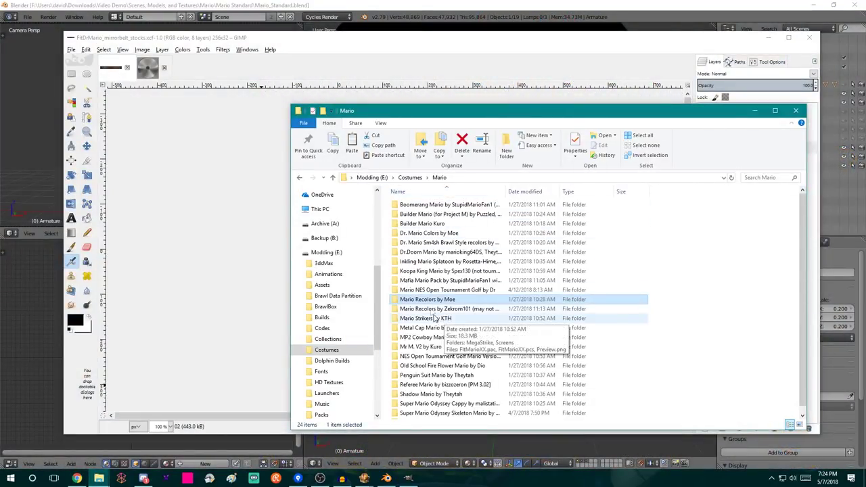
click(434, 234)
double_click(433, 234)
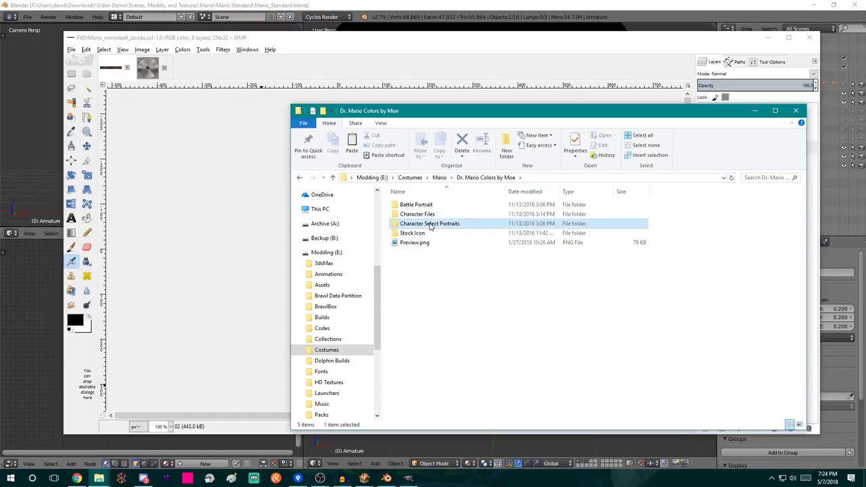
double_click(429, 223)
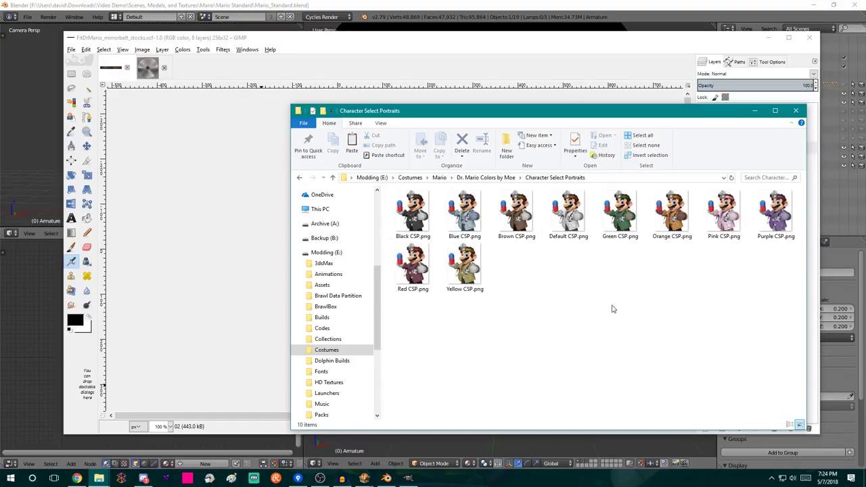
click(516, 215)
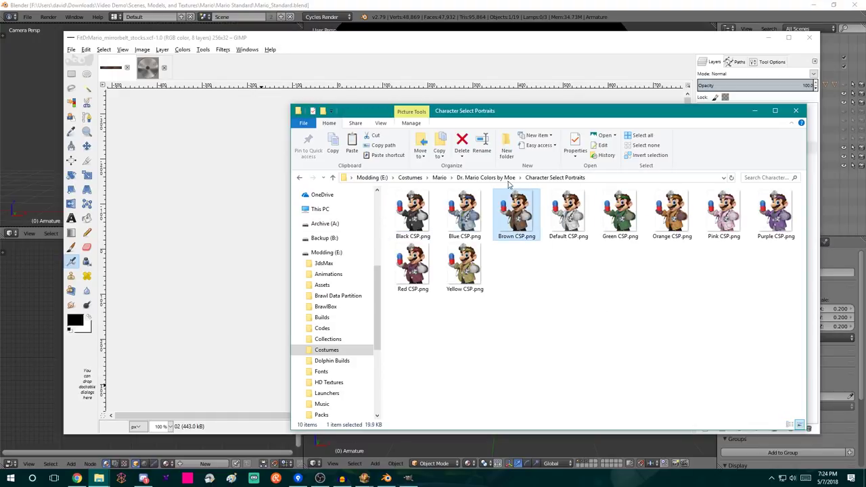
- Go back up, enter Character Files, and open FitMario_BROWN.pac in BrawlBox
click(486, 177)
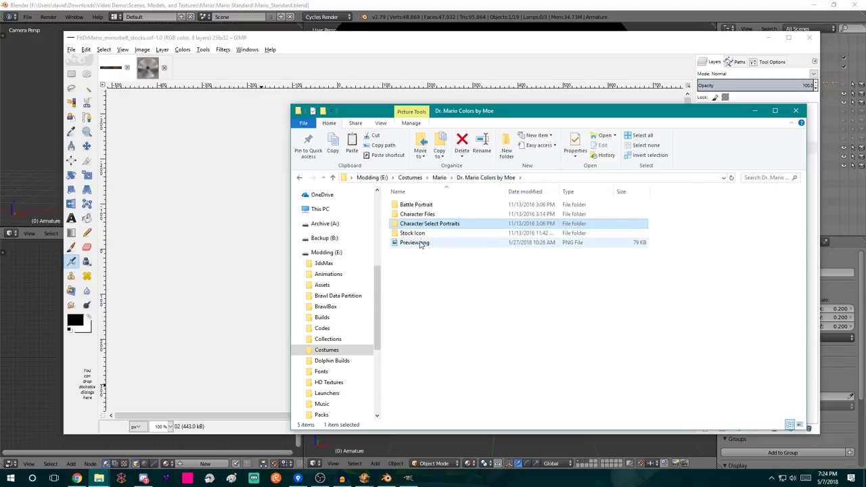
double_click(424, 214)
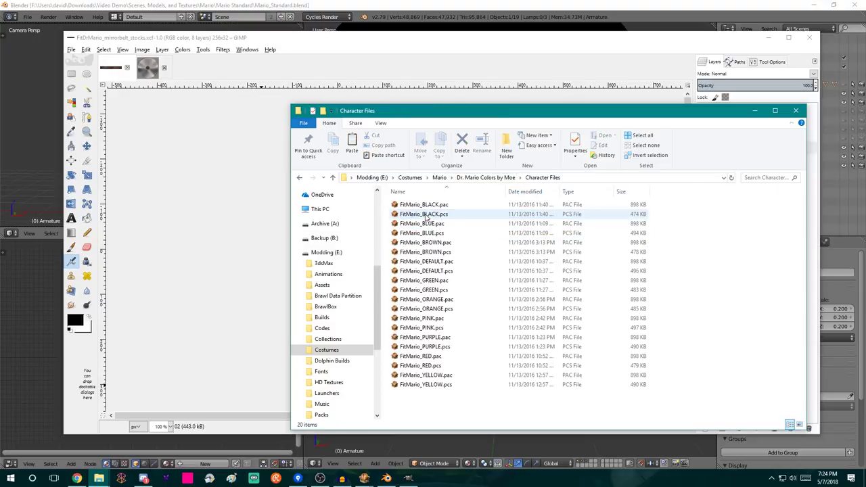
double_click(452, 243)
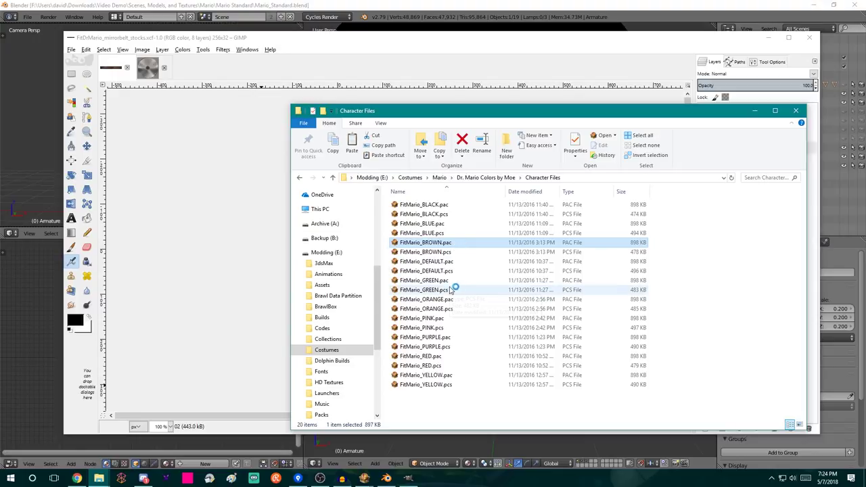
- Preview the FitMario07 brown Dr. Mario model, then expand TextureData[0] and step through its FitDrMario textures
click(109, 134)
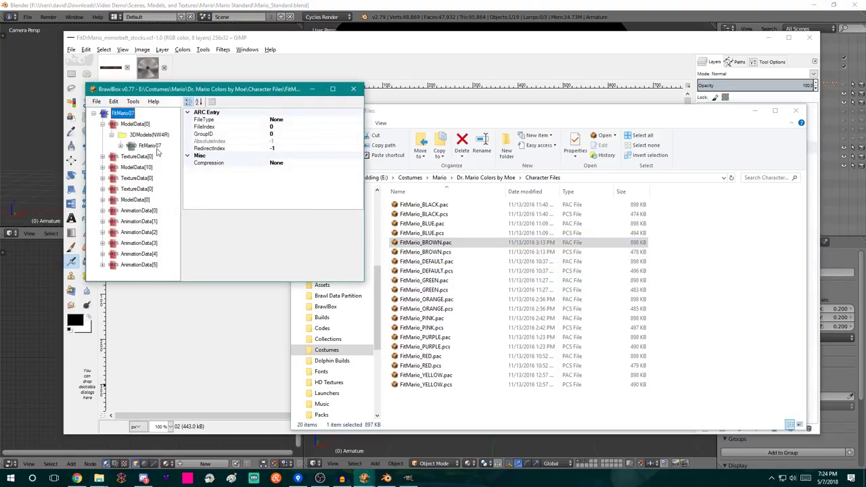
click(149, 146)
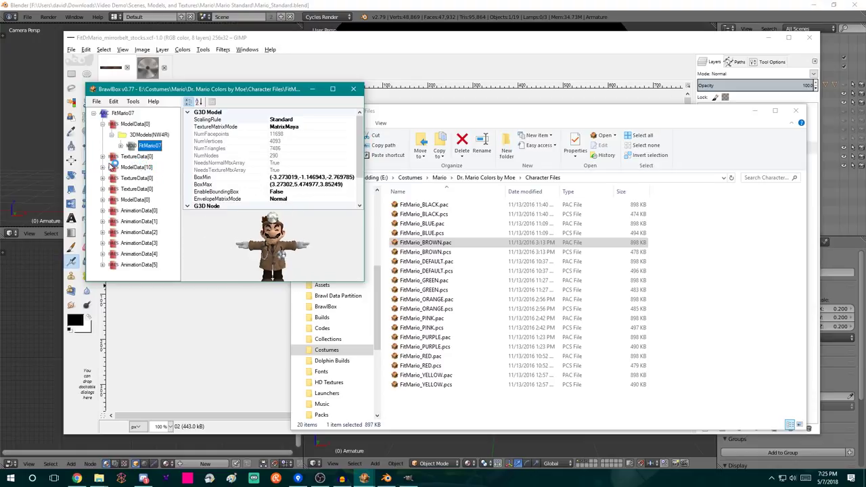
click(102, 156)
click(149, 126)
click(155, 135)
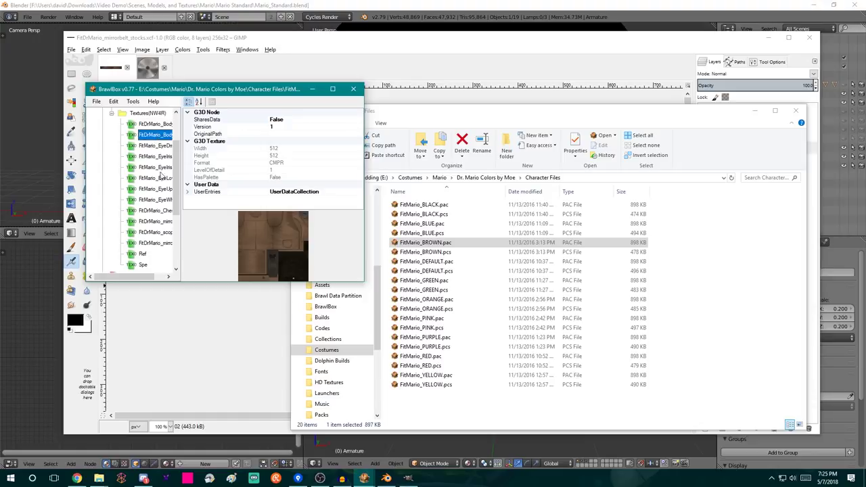